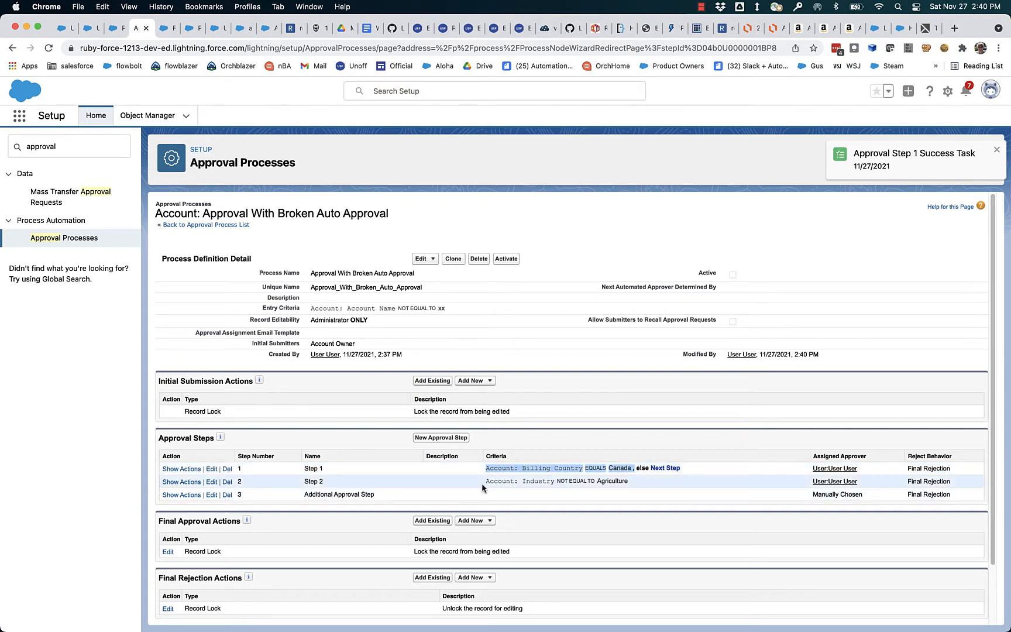
# Review Step 2's entry criteria and its choices for records that do not match, keep approve record, and save the step
pyautogui.click(498, 484)
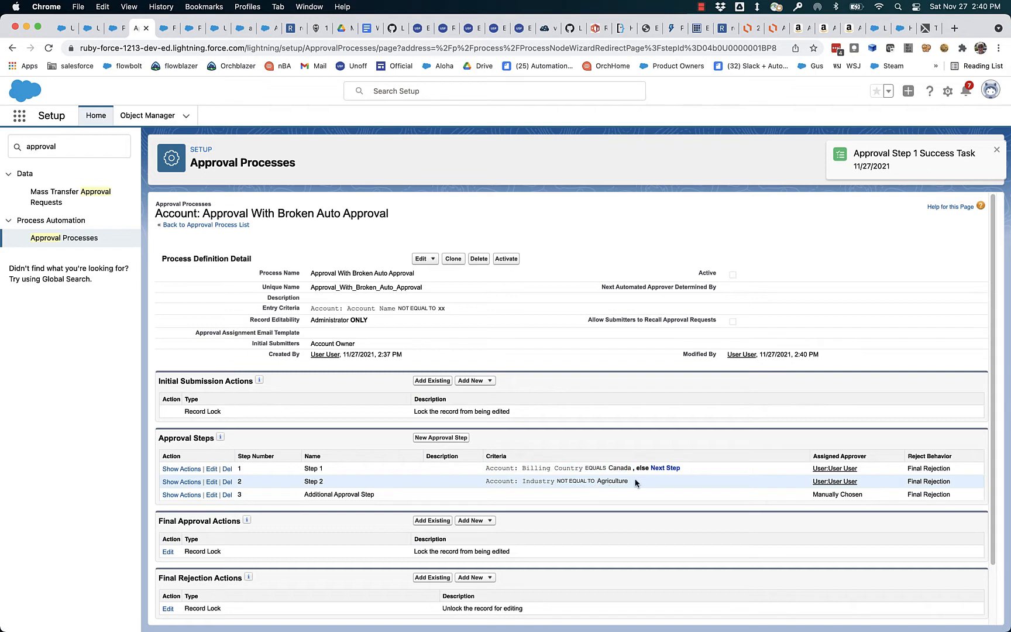
pyautogui.moveTo(636, 481); pyautogui.dragTo(487, 483)
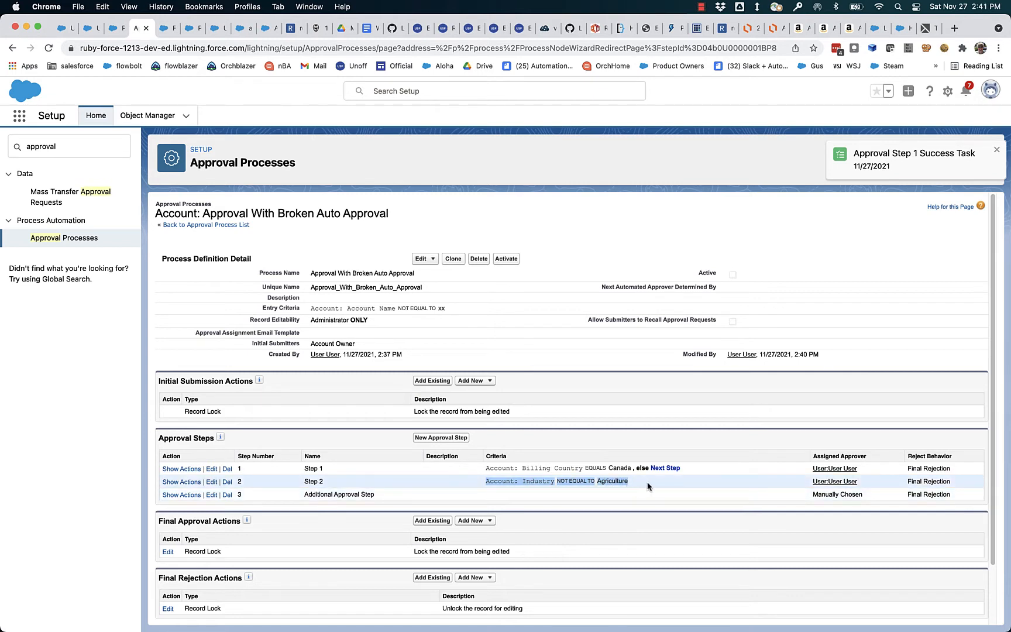
pyautogui.click(212, 483)
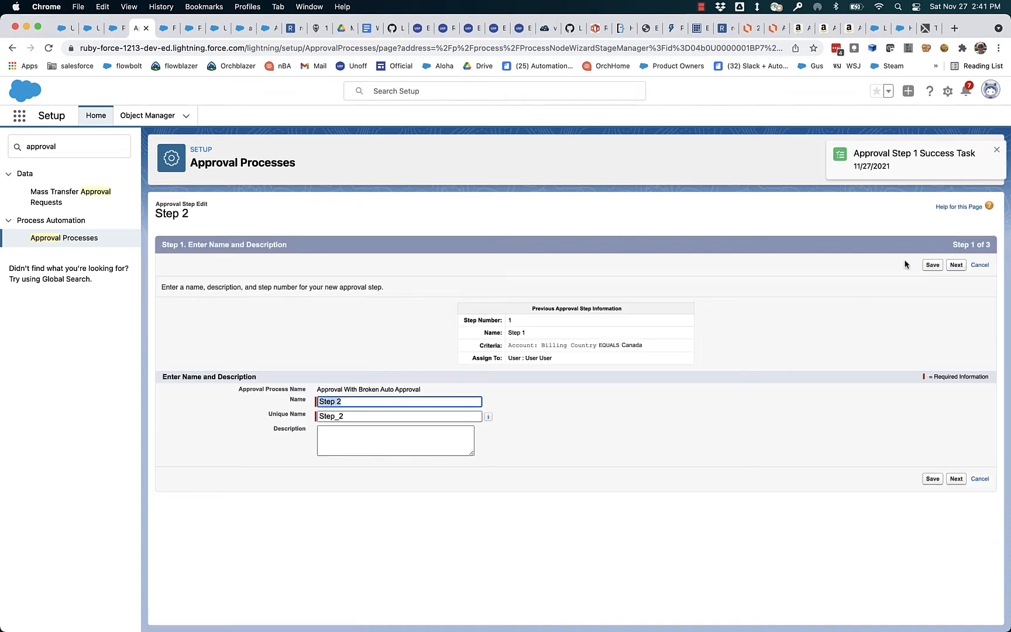
pyautogui.click(956, 265)
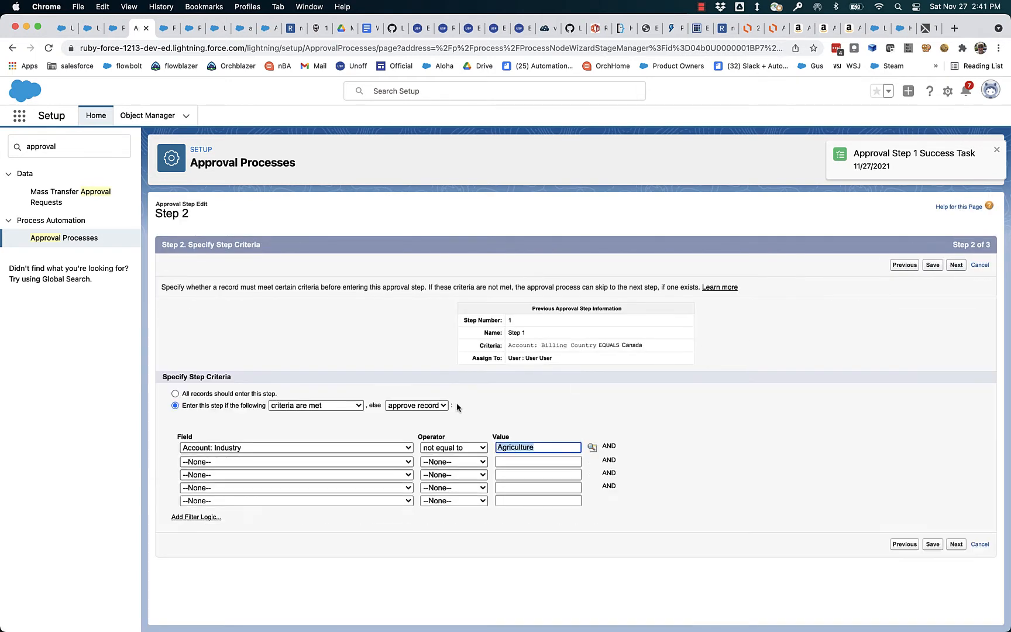
pyautogui.click(438, 406)
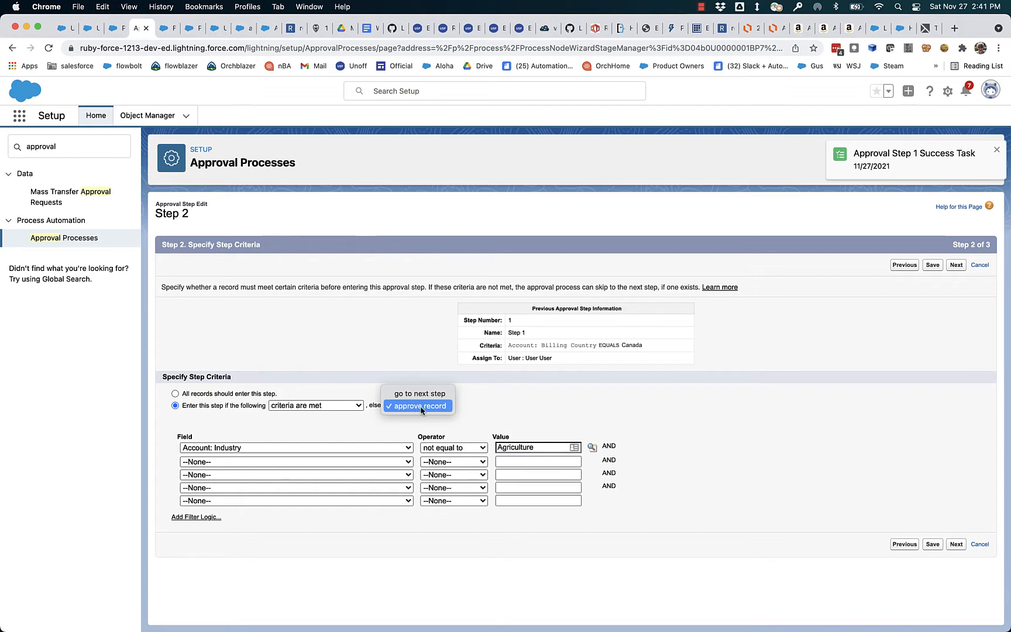
pyautogui.click(243, 428)
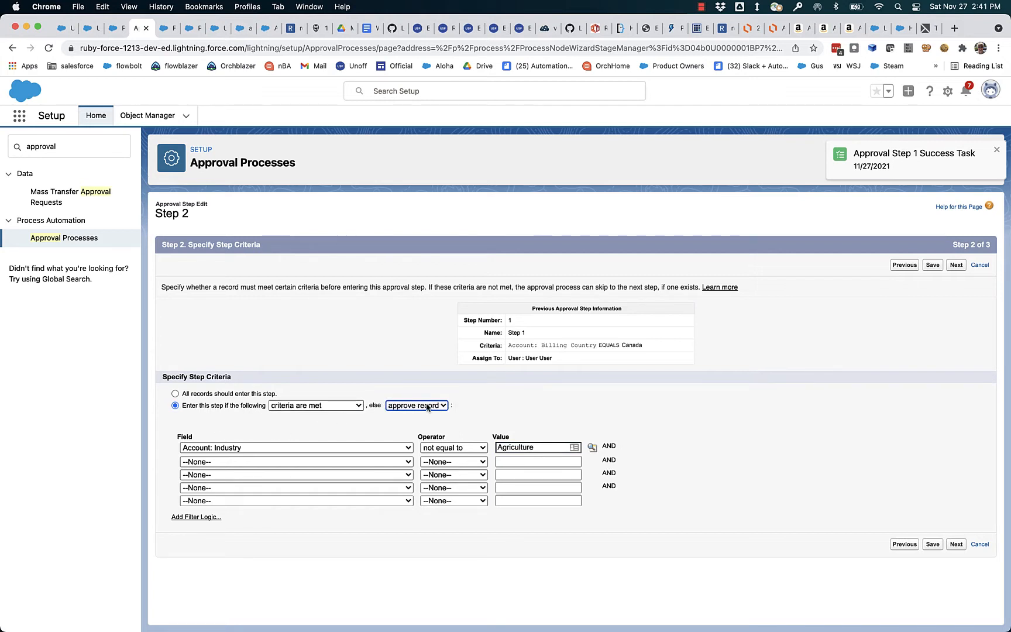
pyautogui.click(934, 544)
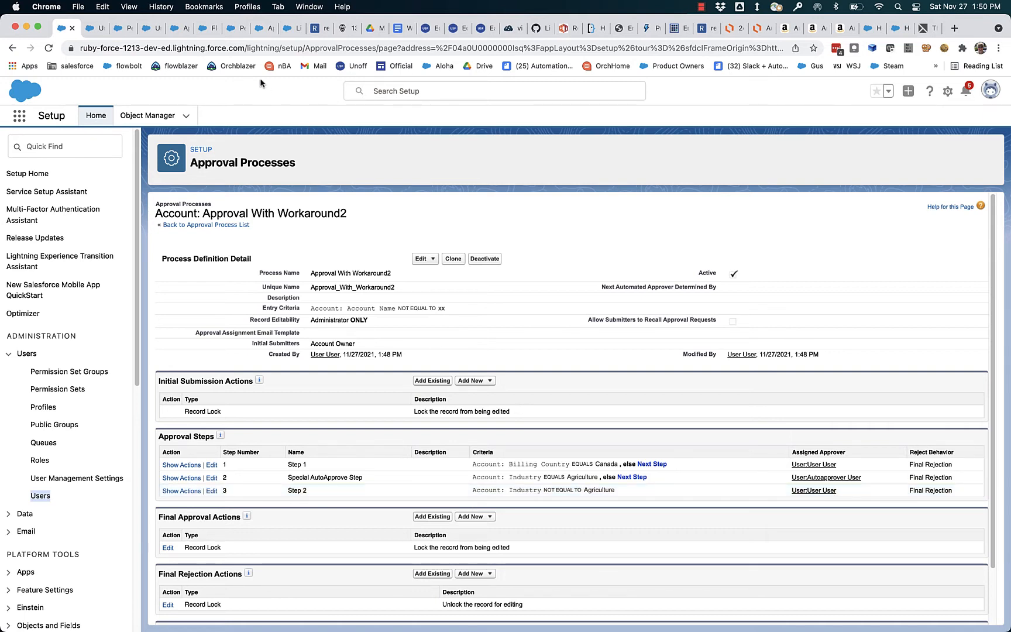
# Create a new account named account22 with Agriculture as its industry
pyautogui.click(260, 28)
pyautogui.click(430, 227)
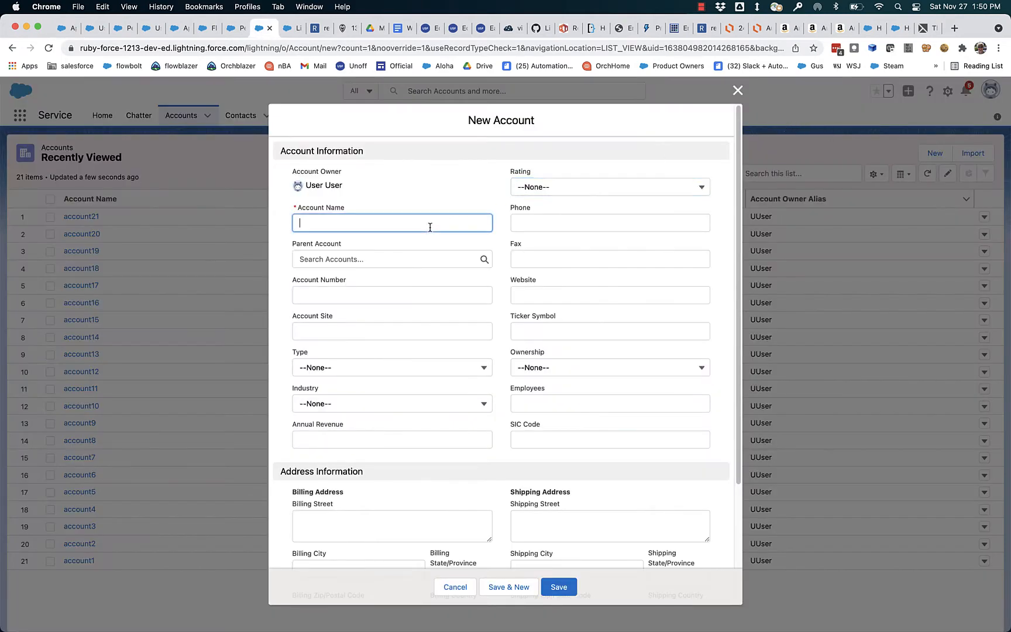
pyautogui.write('account22')
pyautogui.click(354, 403)
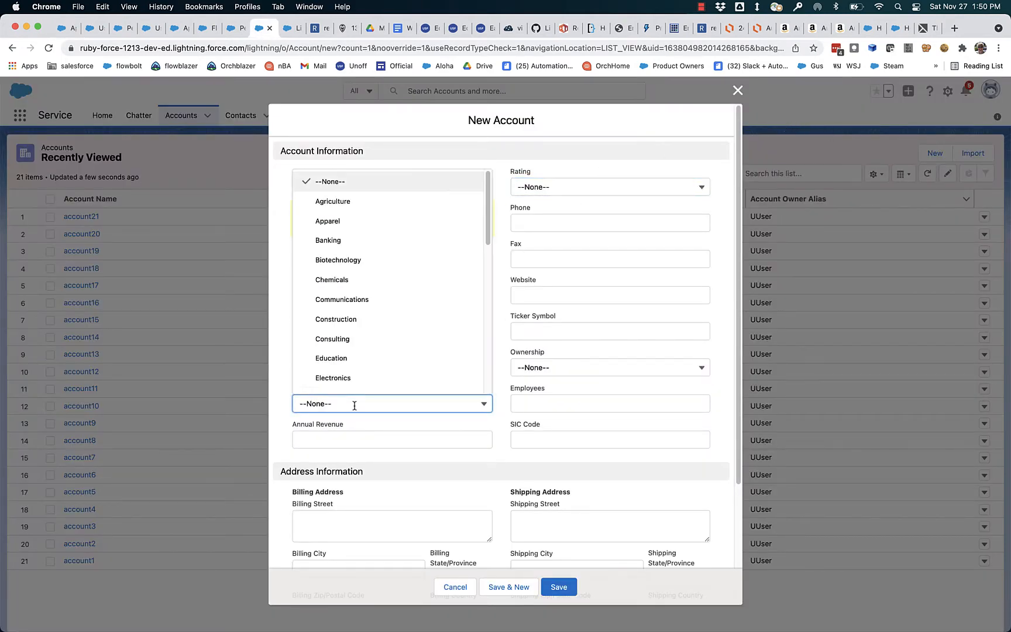
pyautogui.click(346, 202)
pyautogui.click(559, 587)
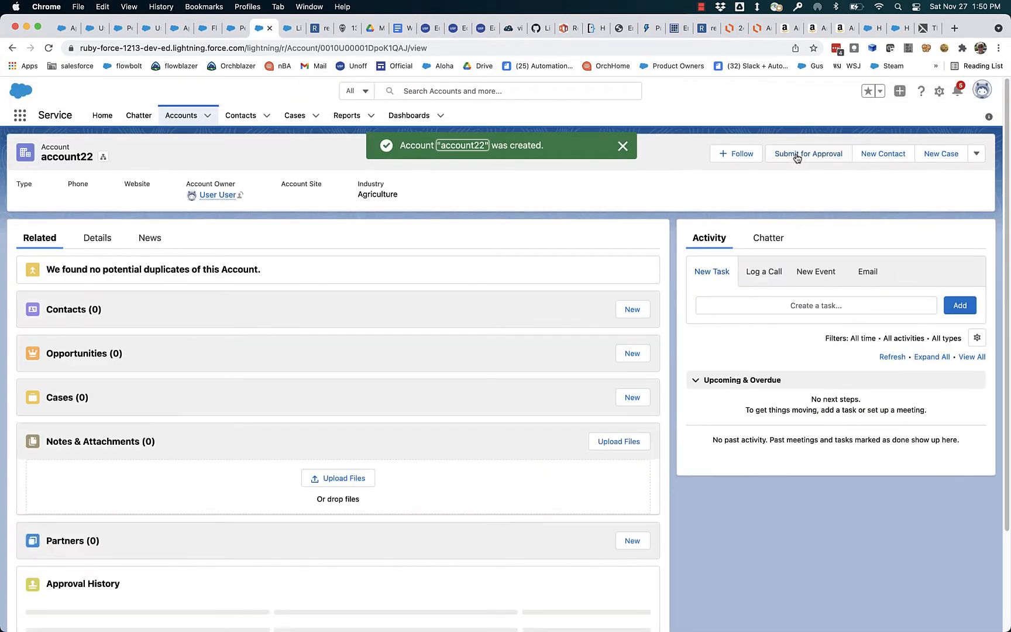
# Submit account22 for approval without comments and reload the record to check its approval history
pyautogui.click(797, 156)
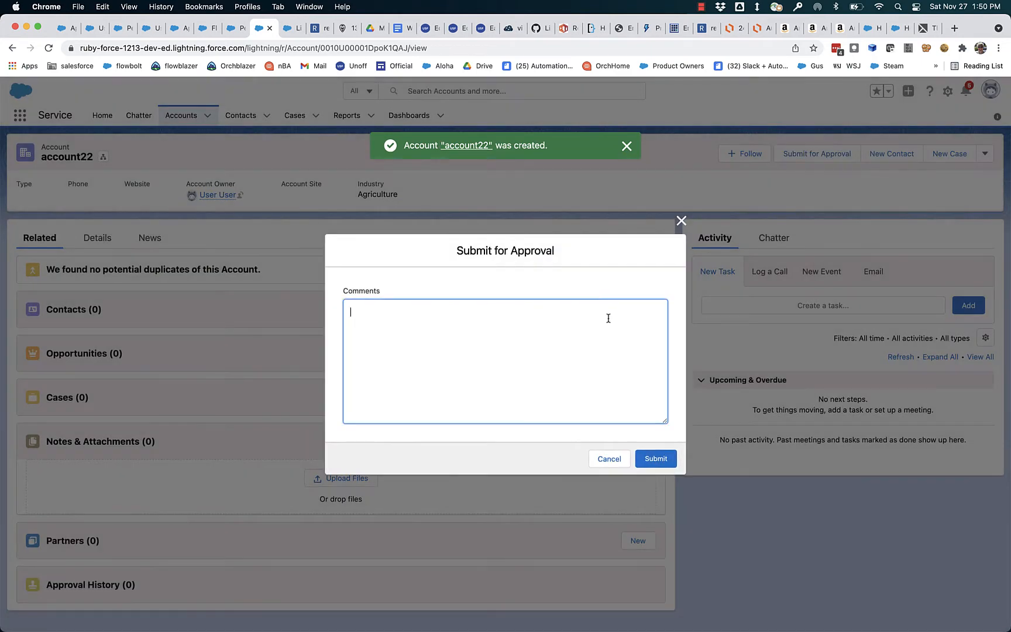
pyautogui.click(653, 457)
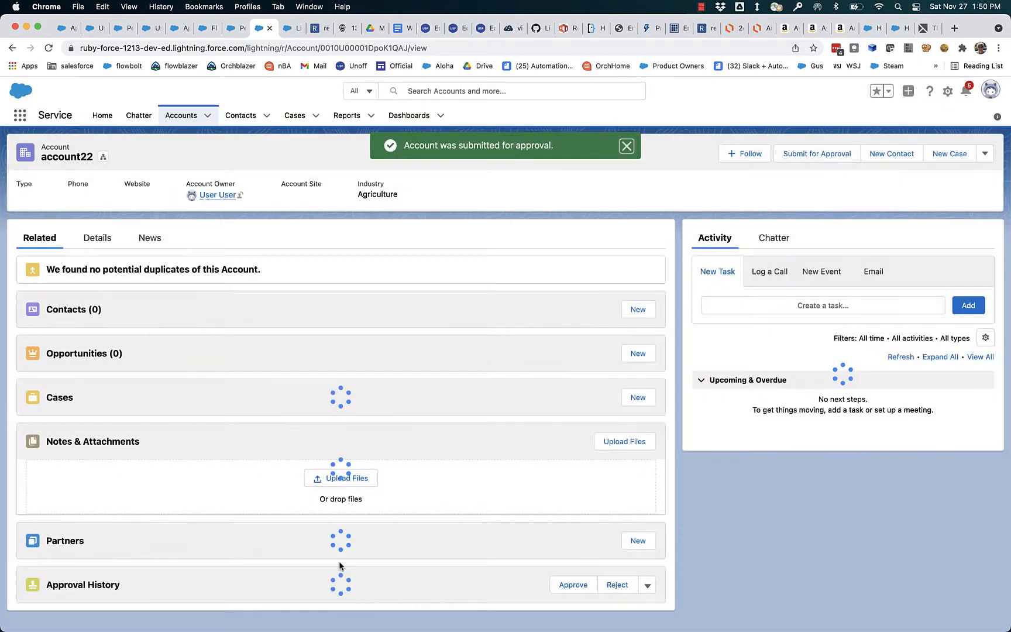
pyautogui.scroll(-3, 339, 564)
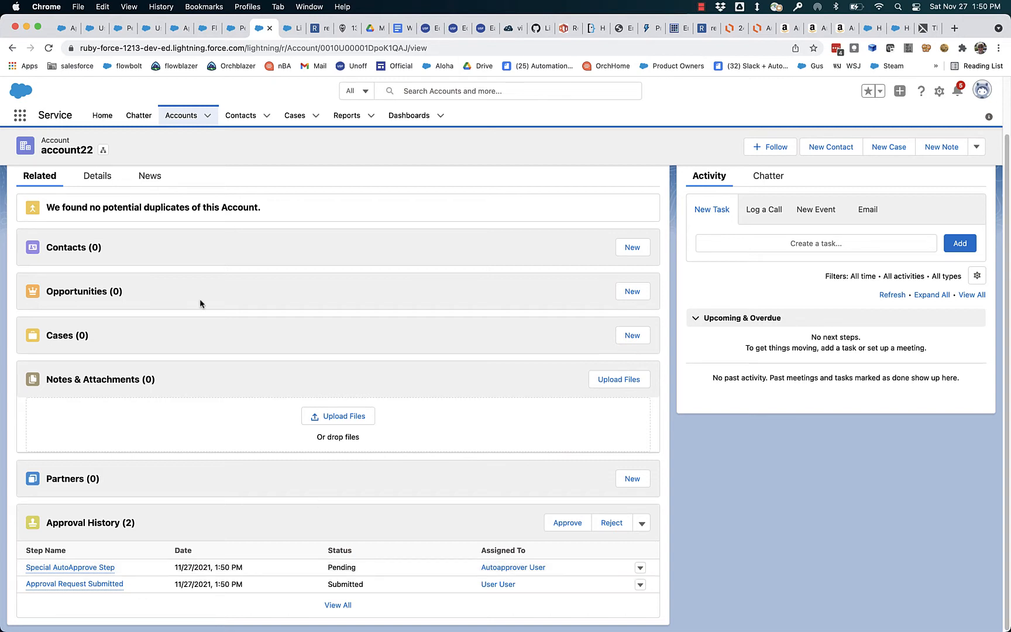
pyautogui.click(46, 47)
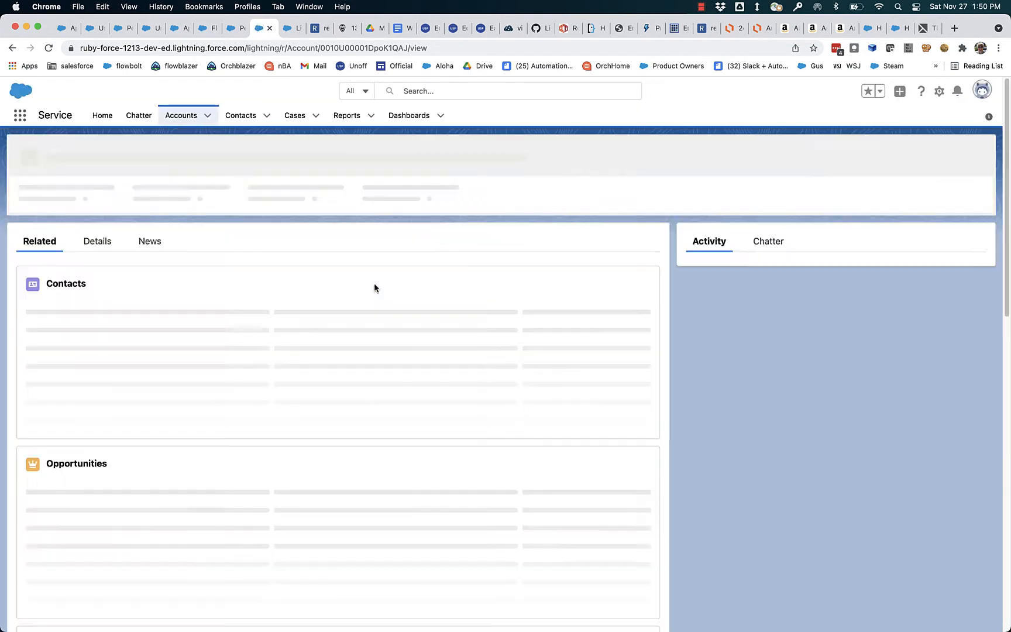
pyautogui.scroll(-2, 373, 283)
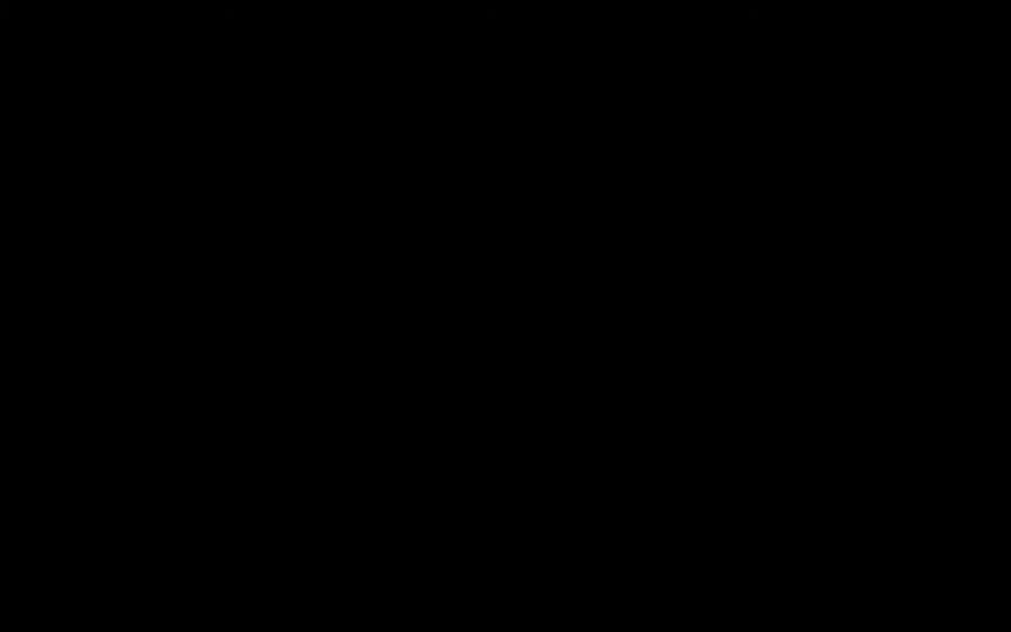
# Create a new account named account23 with Consulting as its industry
pyautogui.click(206, 115)
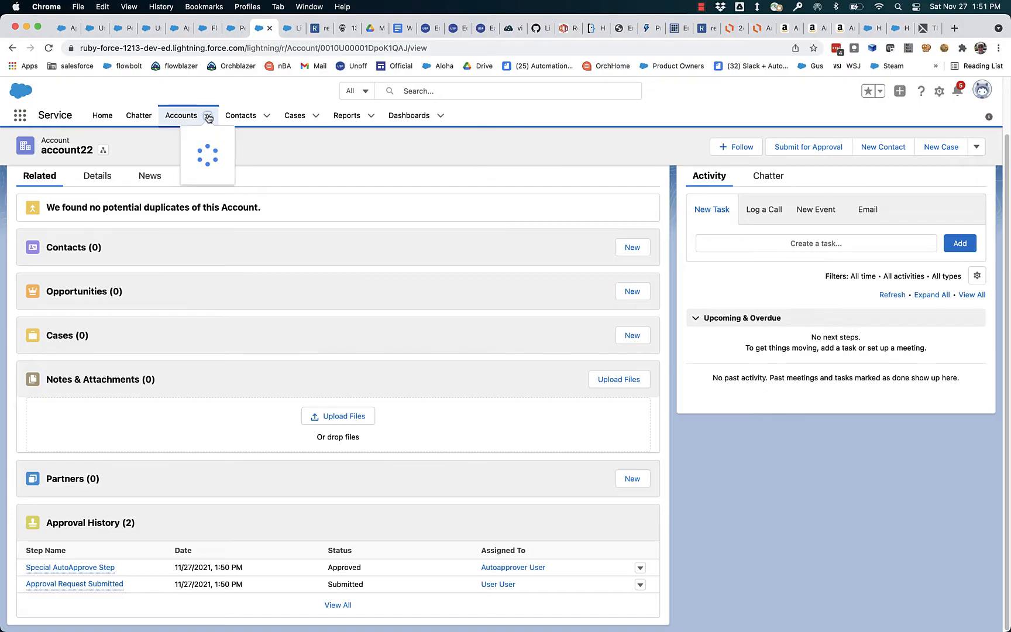
pyautogui.click(203, 141)
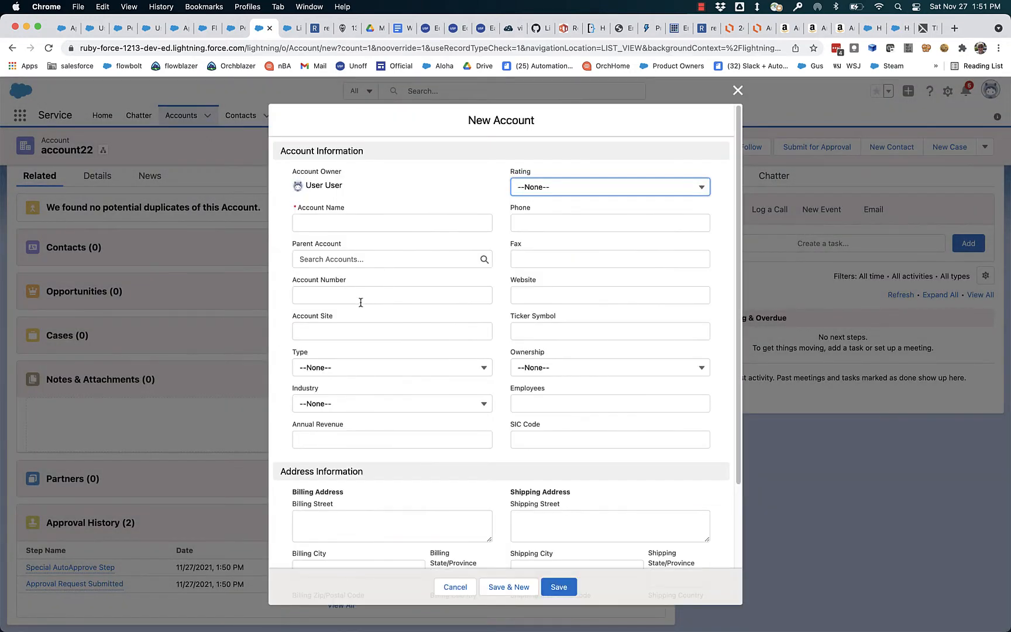
pyautogui.click(383, 219)
pyautogui.write('account23')
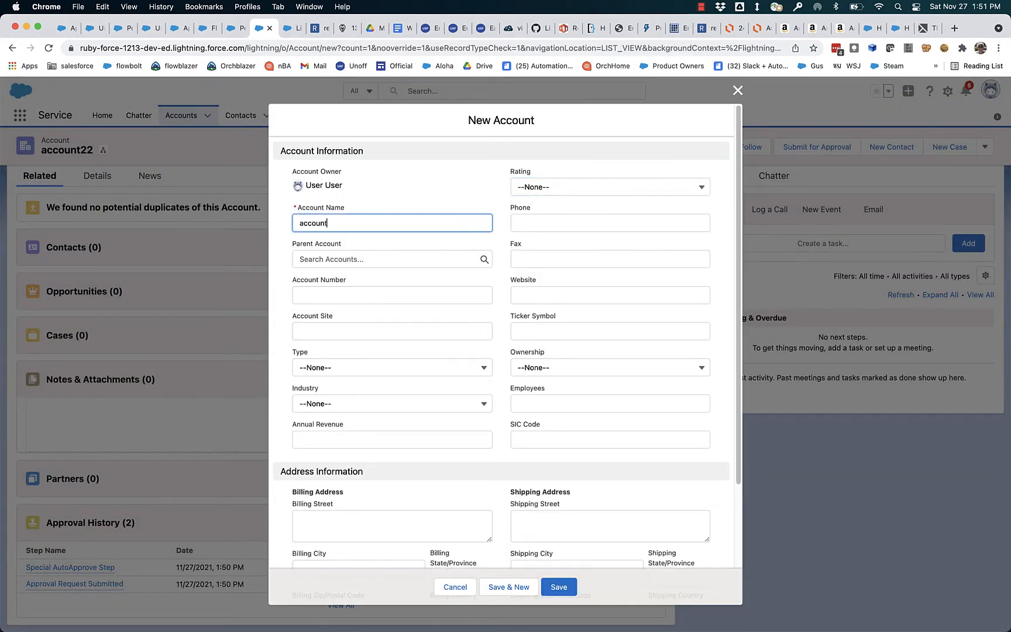
pyautogui.click(348, 404)
pyautogui.click(357, 352)
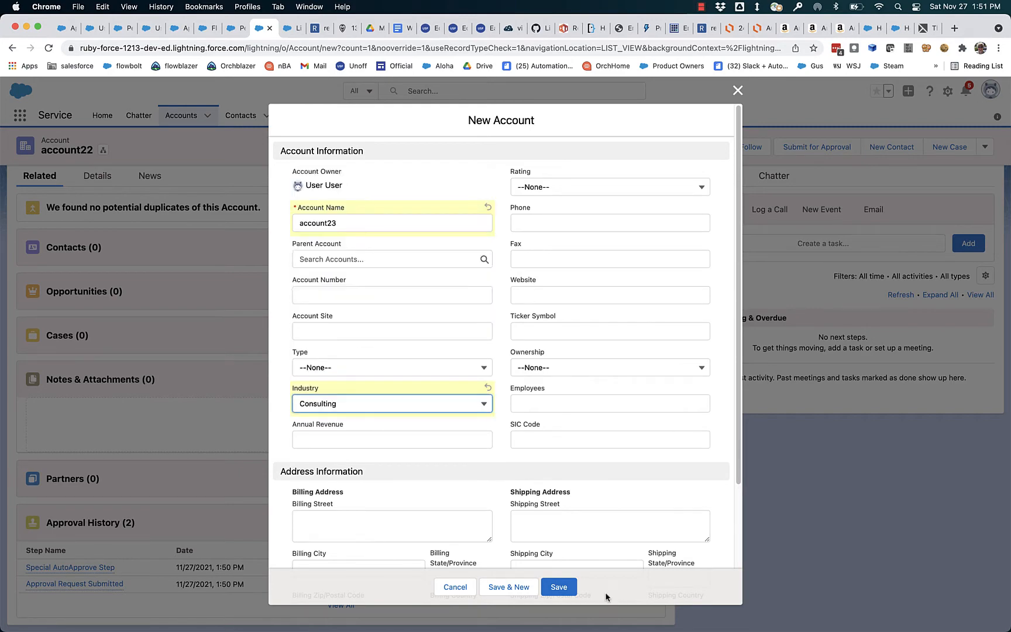
pyautogui.click(559, 586)
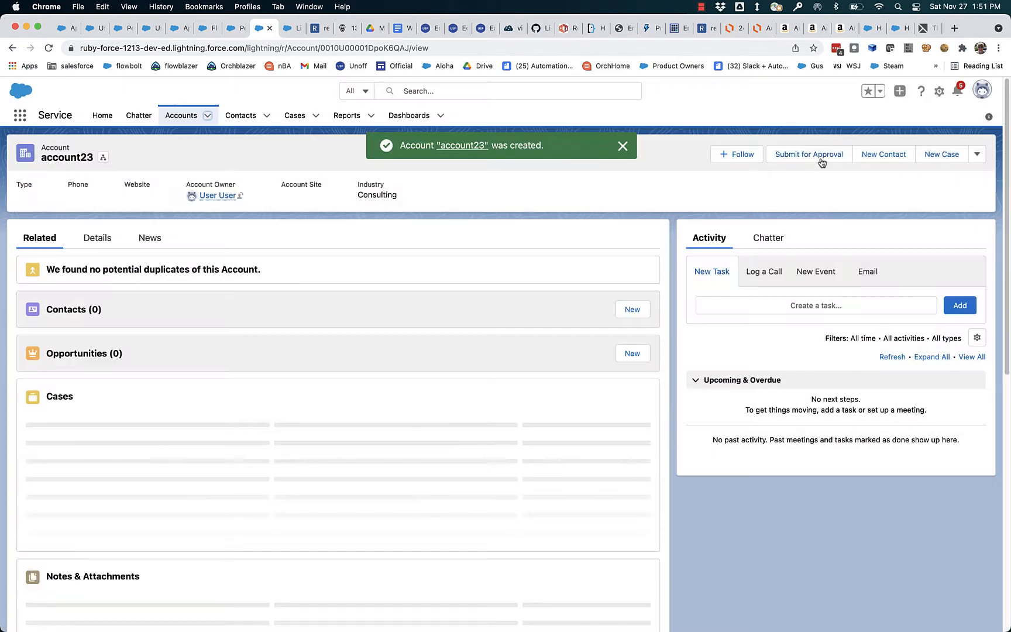
# Submit account23 for approval without comments and check which approval step it enters
pyautogui.click(807, 155)
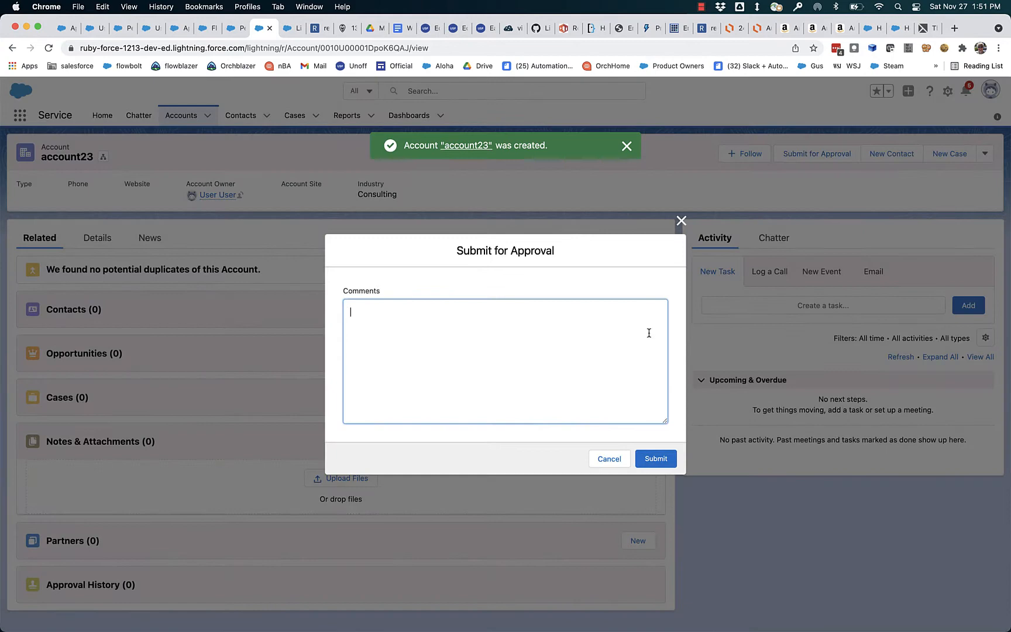
pyautogui.click(656, 460)
pyautogui.scroll(-2, 424, 511)
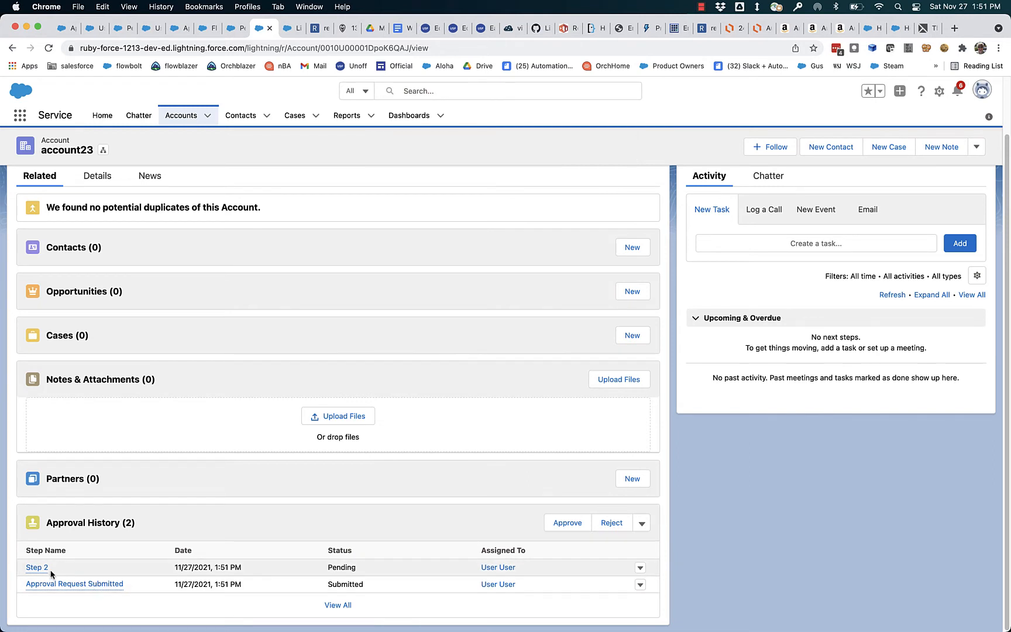
pyautogui.moveTo(49, 569)
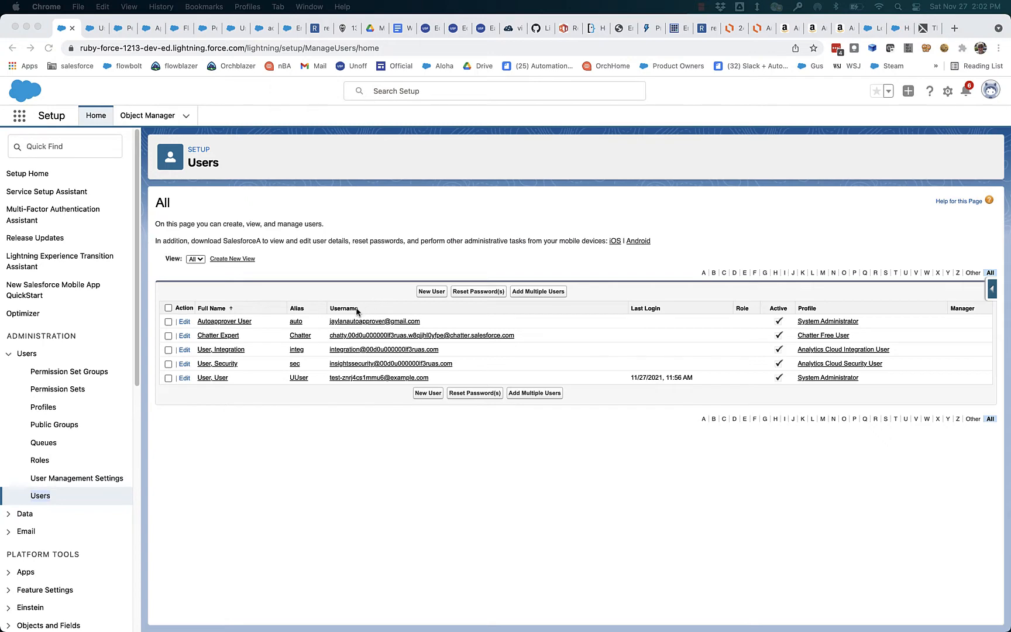
# Open the Autoapprover User's detail page and highlight the user's email address
pyautogui.click(235, 325)
pyautogui.click(235, 327)
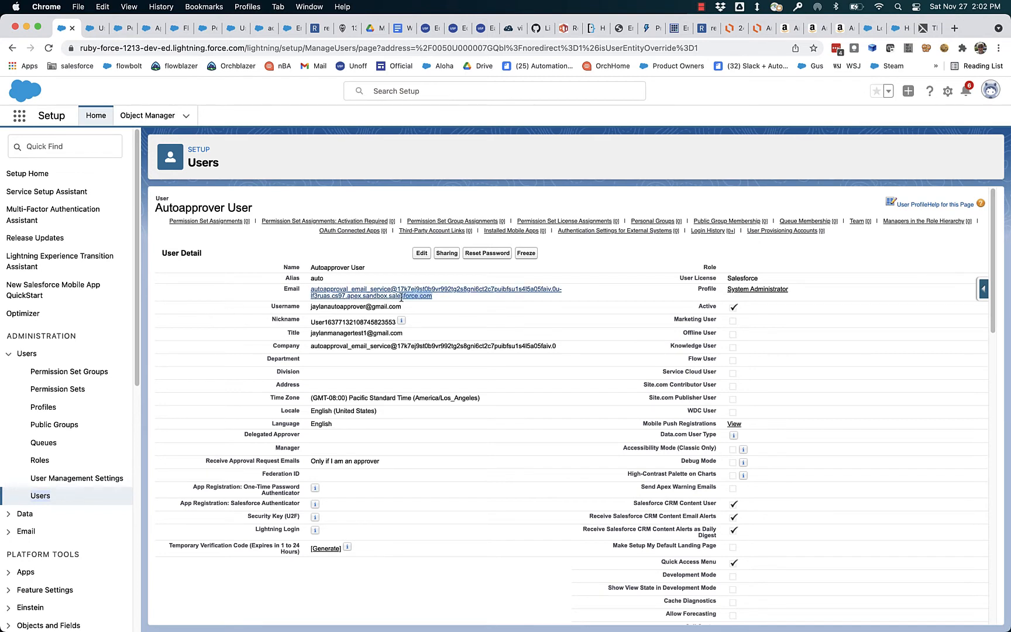
pyautogui.moveTo(445, 298); pyautogui.dragTo(309, 293)
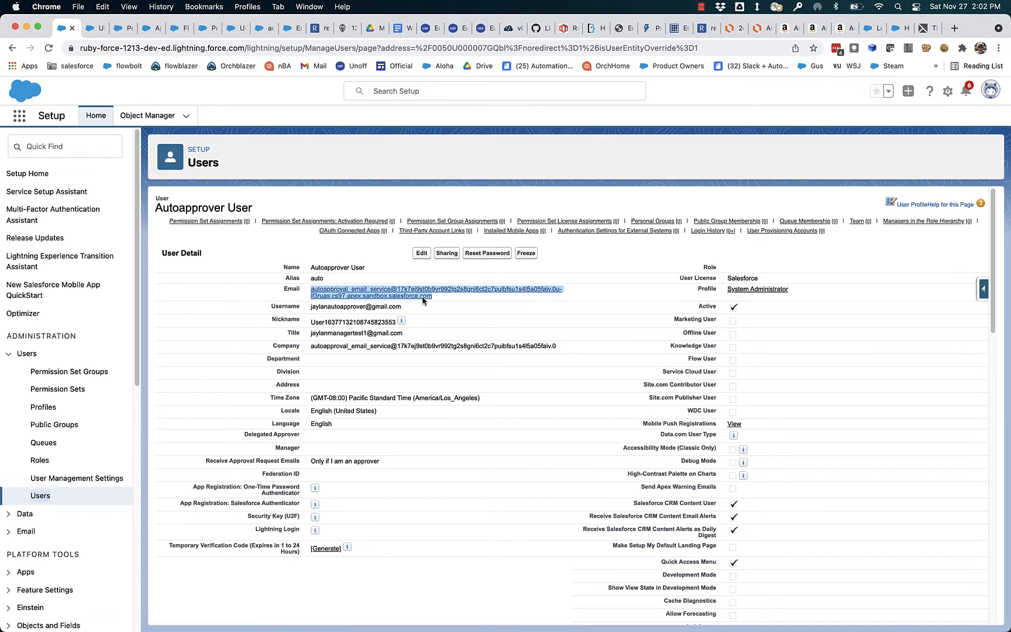
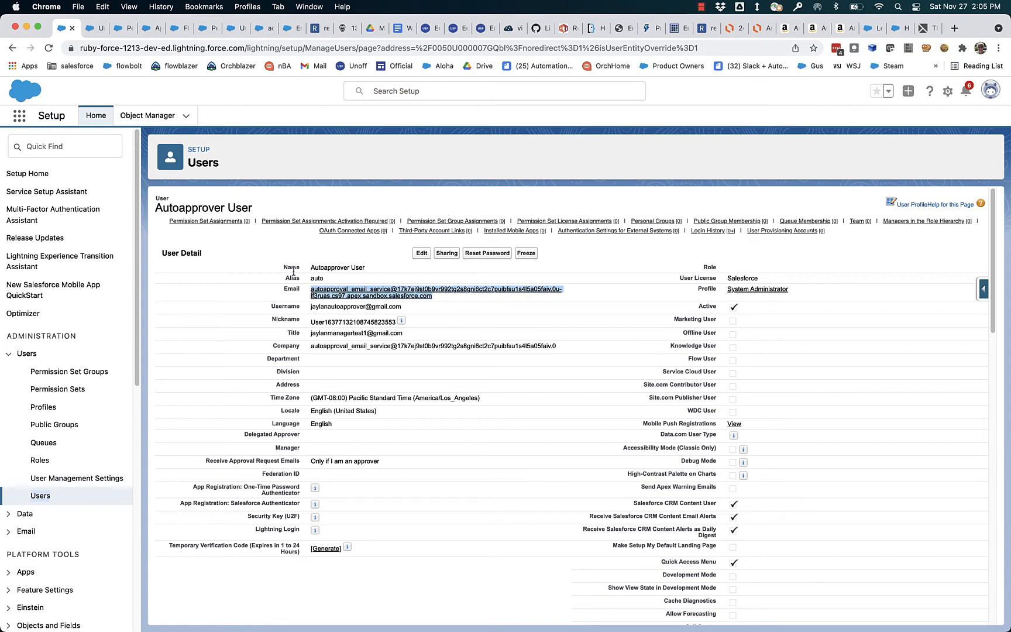
# Open the AutoApproval Email Service and inspect its service email address and assigned Apex class
pyautogui.click(289, 31)
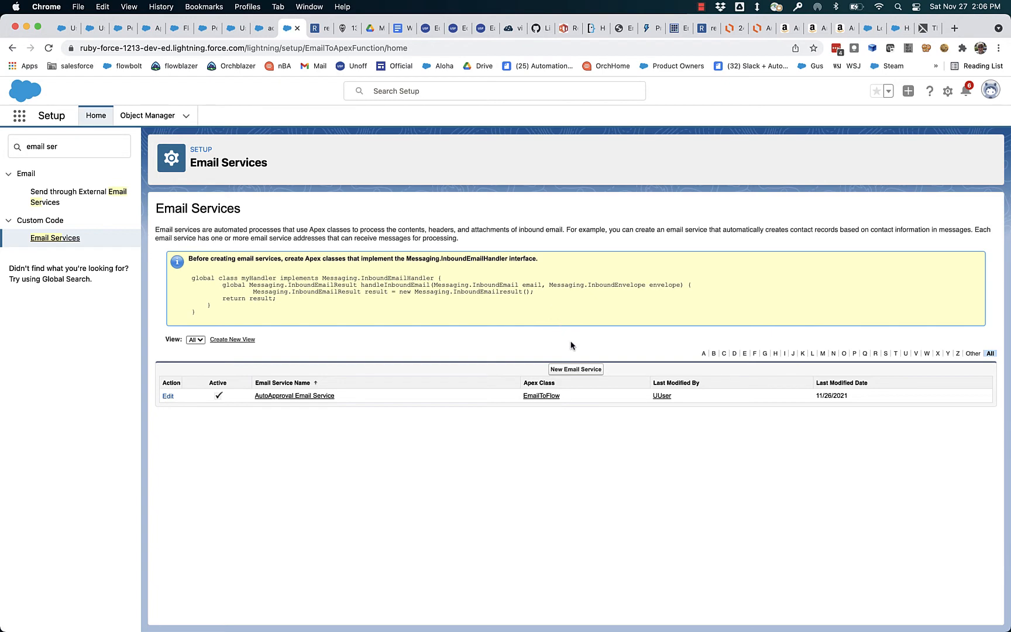
pyautogui.click(275, 396)
pyautogui.moveTo(331, 283)
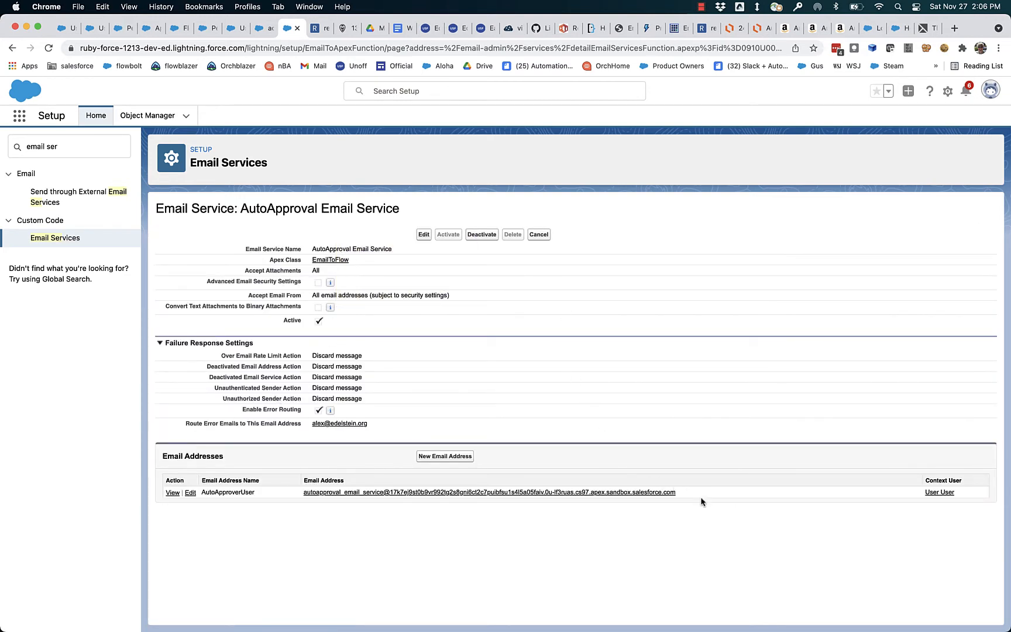
pyautogui.moveTo(693, 491); pyautogui.dragTo(302, 496)
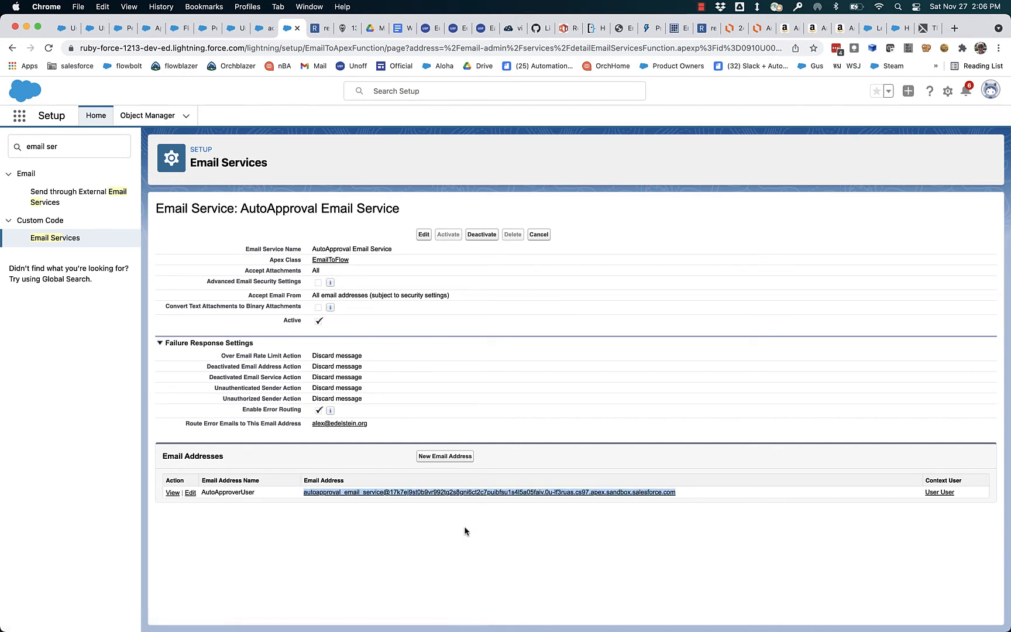
pyautogui.moveTo(267, 260); pyautogui.dragTo(363, 260)
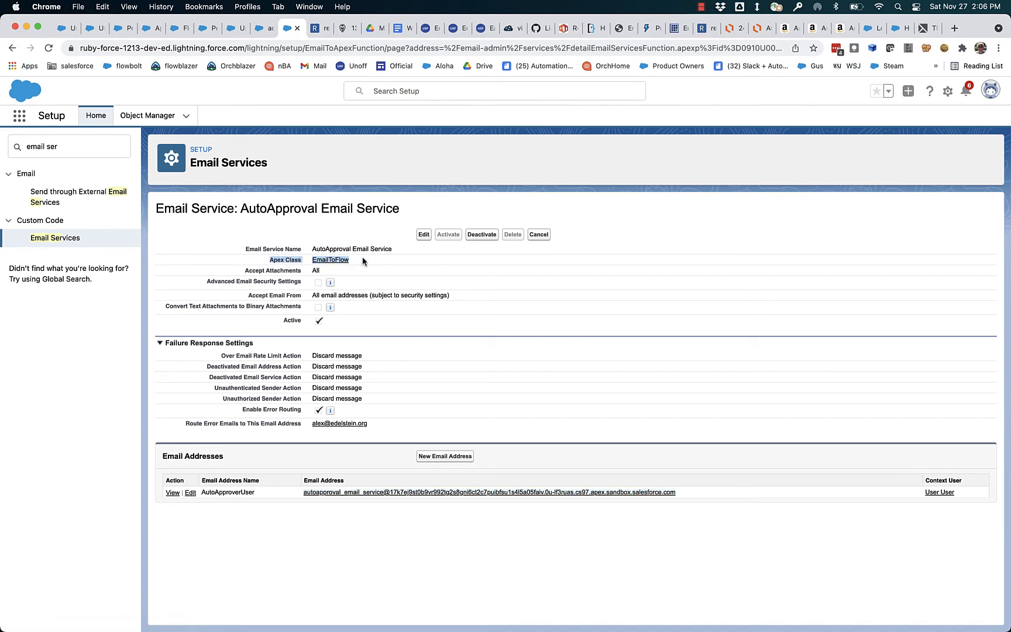
pyautogui.click(363, 261)
# Inspect the input values of the Extract Approval Request ID action in the Auto Approve Request flow, and close it unchanged
pyautogui.click(177, 29)
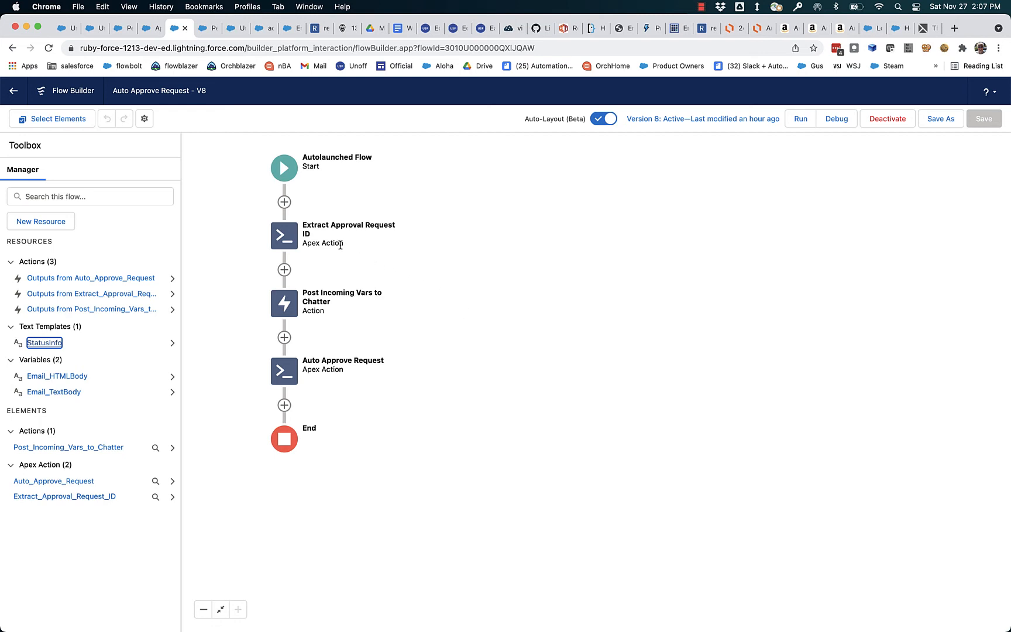
pyautogui.click(283, 240)
pyautogui.click(285, 346)
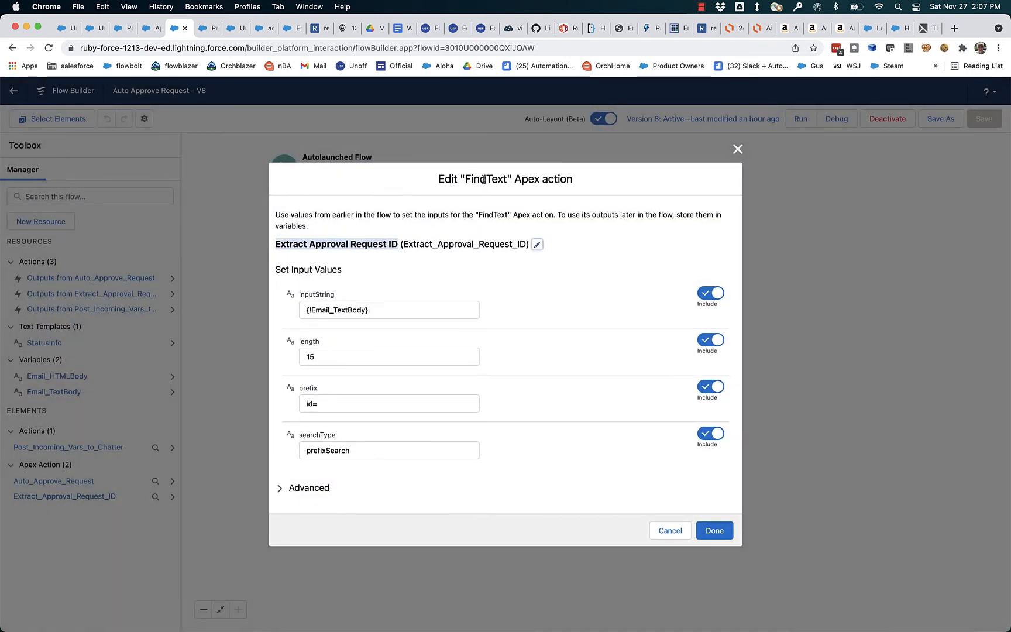
pyautogui.click(738, 150)
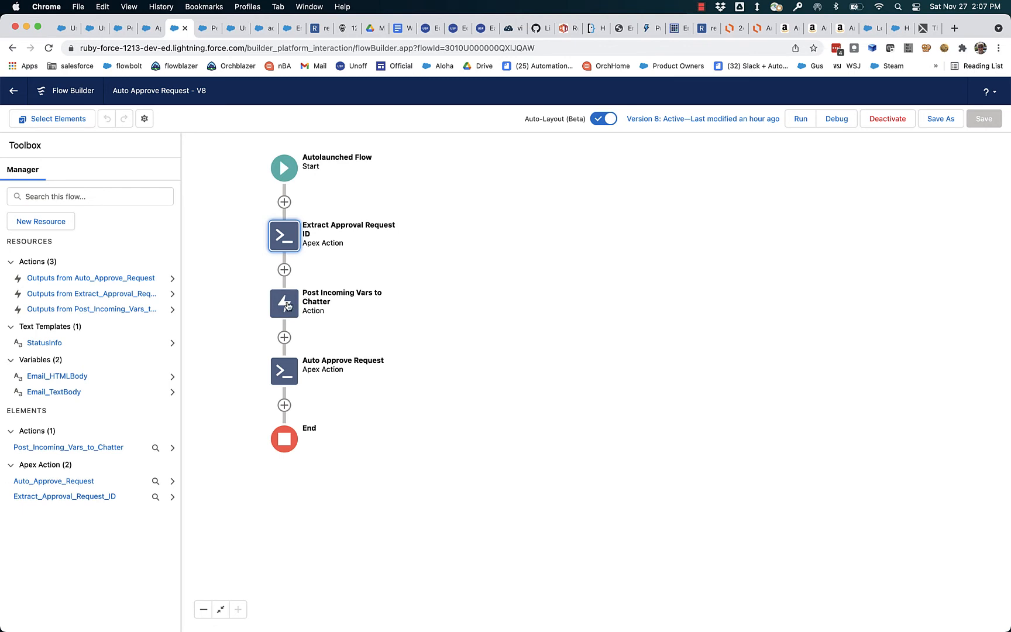
# Inspect the action and approvalRequestId input values of the Auto Approve Request action in the flow, and close it unchanged
pyautogui.doubleClick(278, 370)
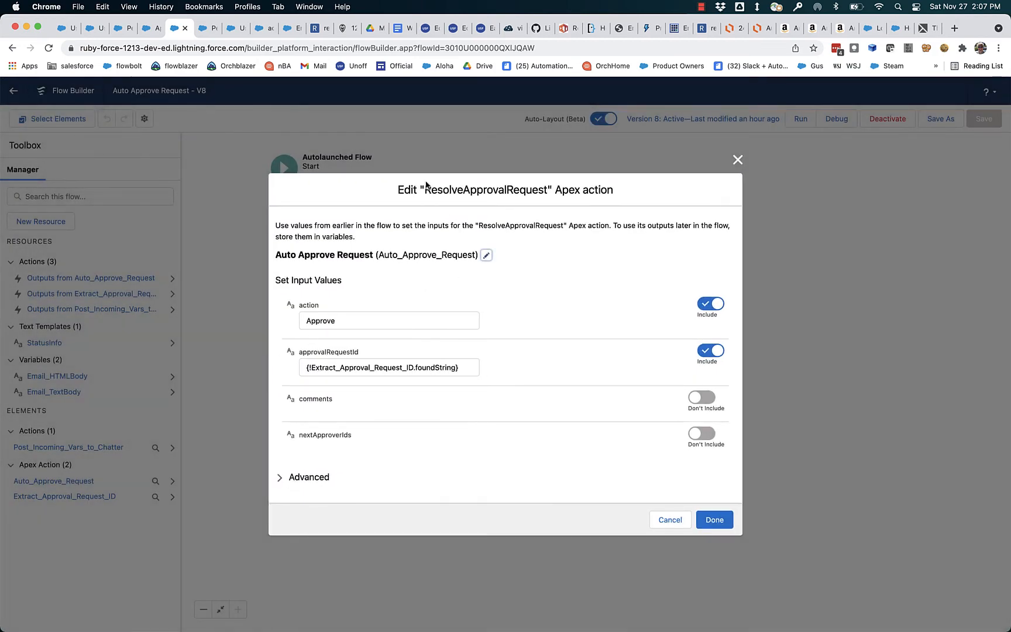
pyautogui.moveTo(424, 189); pyautogui.dragTo(549, 186)
pyautogui.moveTo(341, 322); pyautogui.dragTo(286, 323)
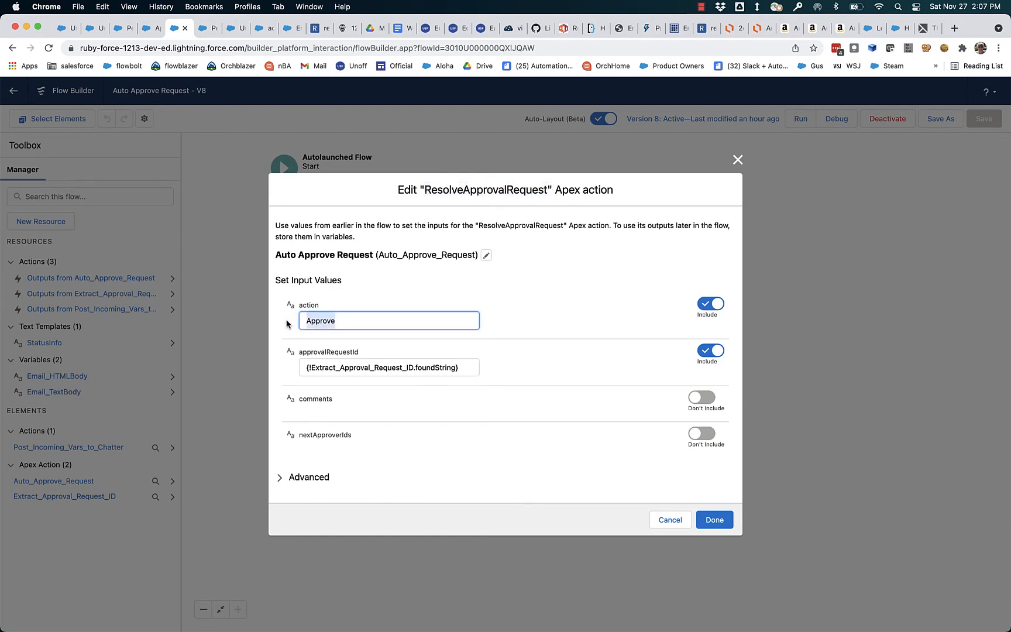
pyautogui.moveTo(461, 369); pyautogui.dragTo(291, 368)
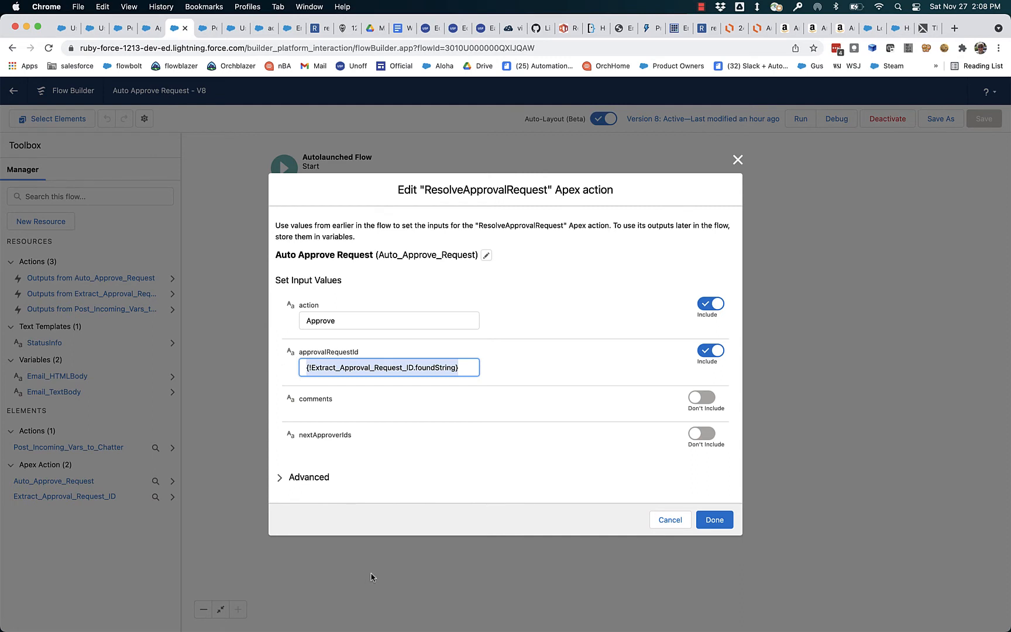
pyautogui.click(715, 519)
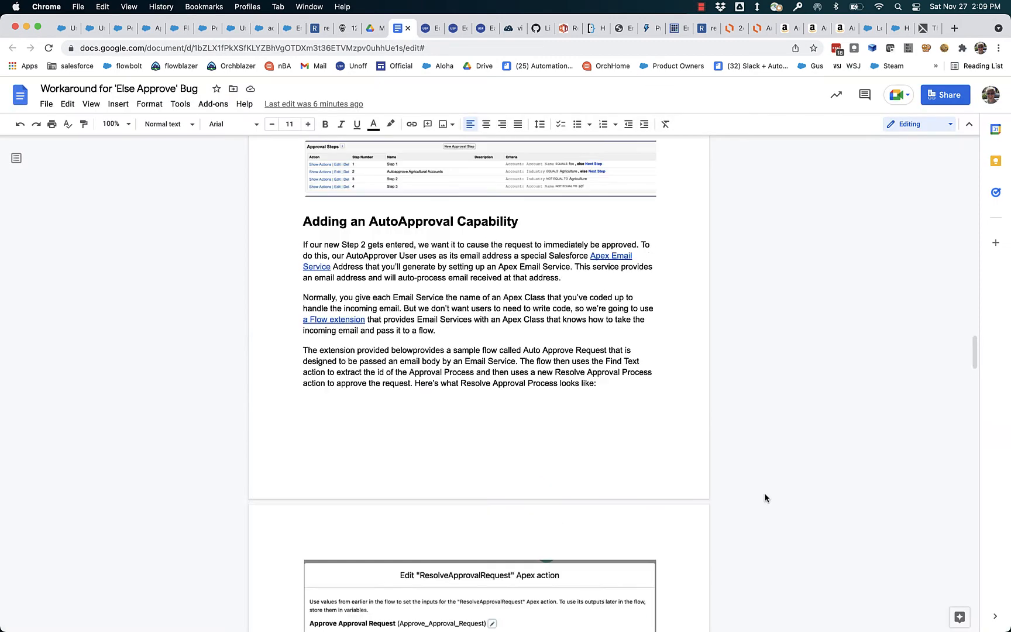
# Open the Email2Flow Extension page linked in Step 1 of the workaround document and look through it to the install section
pyautogui.scroll(2, 765, 498)
pyautogui.scroll(-3, 765, 498)
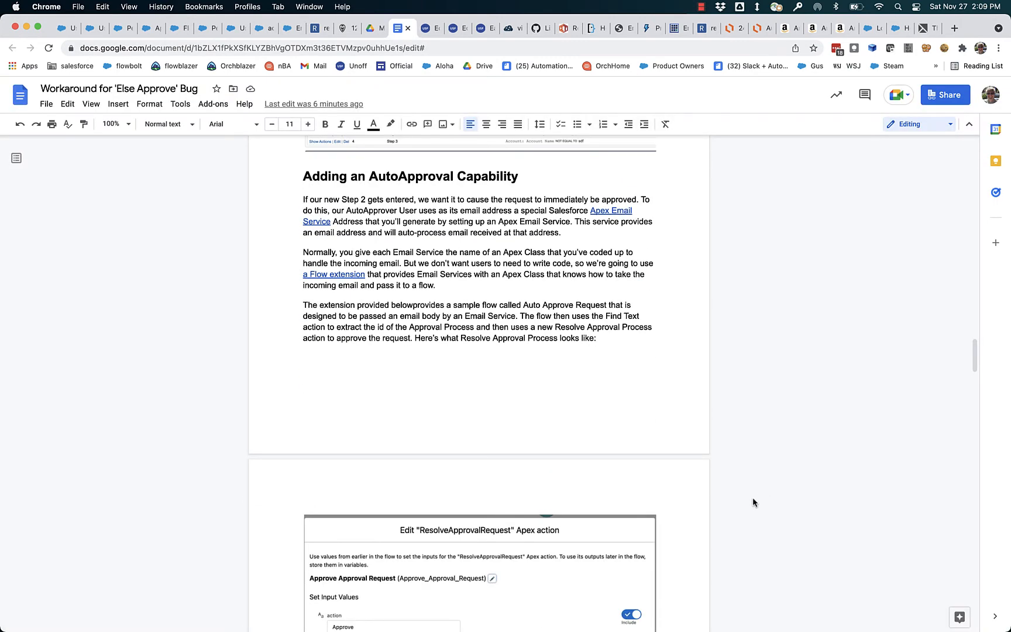
pyautogui.scroll(-10, 753, 497)
pyautogui.click(506, 487)
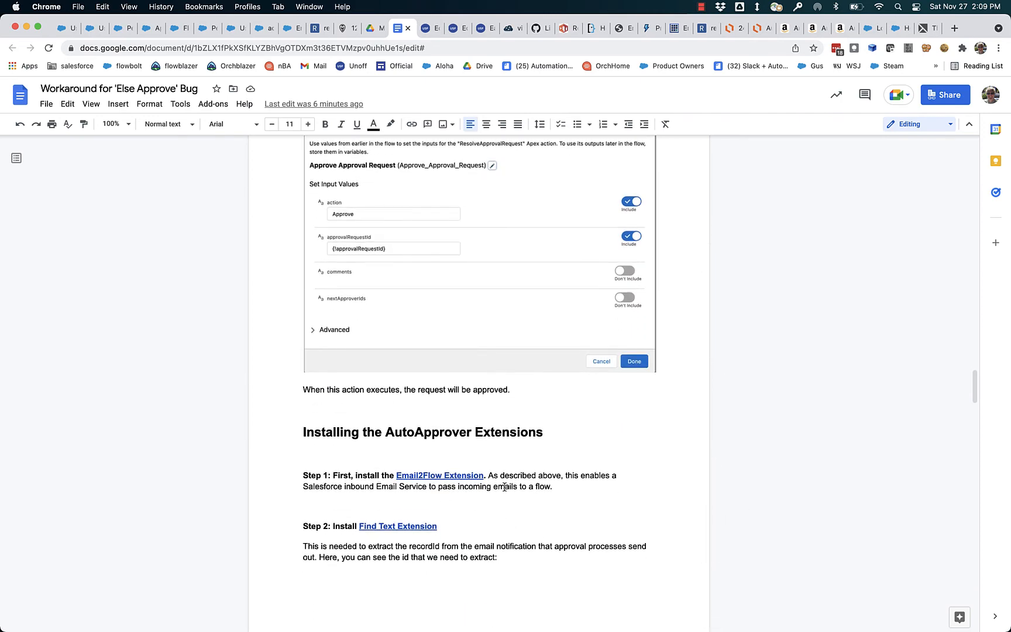
pyautogui.click(456, 477)
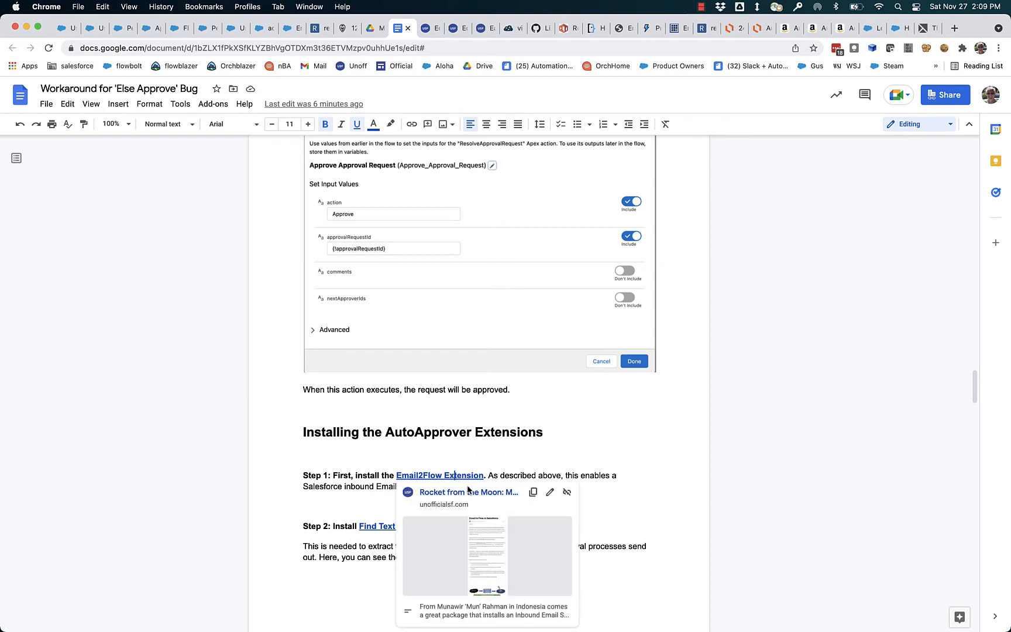
pyautogui.click(472, 492)
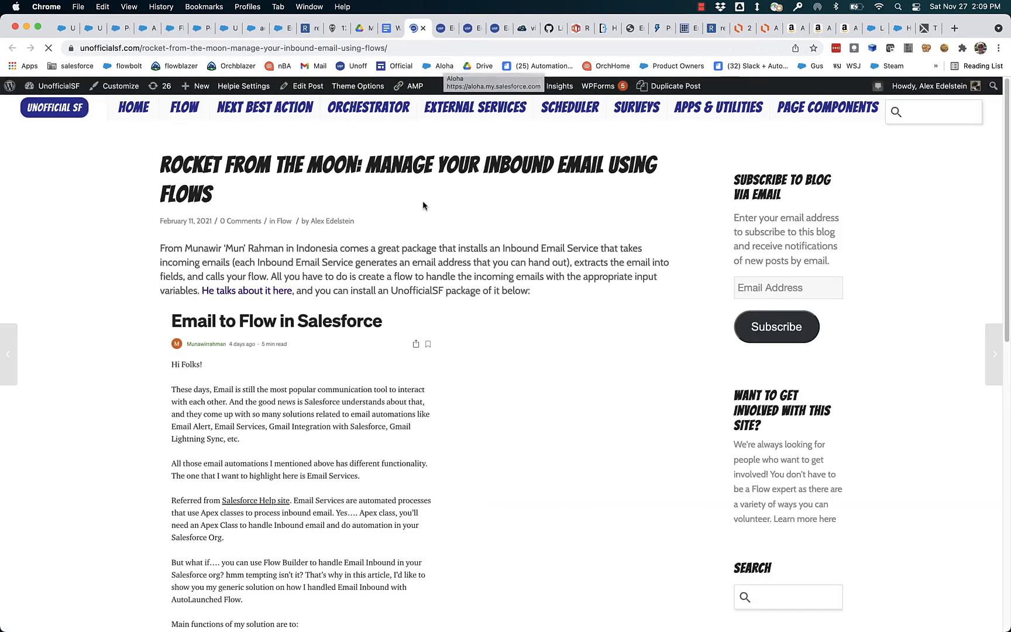
pyautogui.scroll(-10, 371, 301)
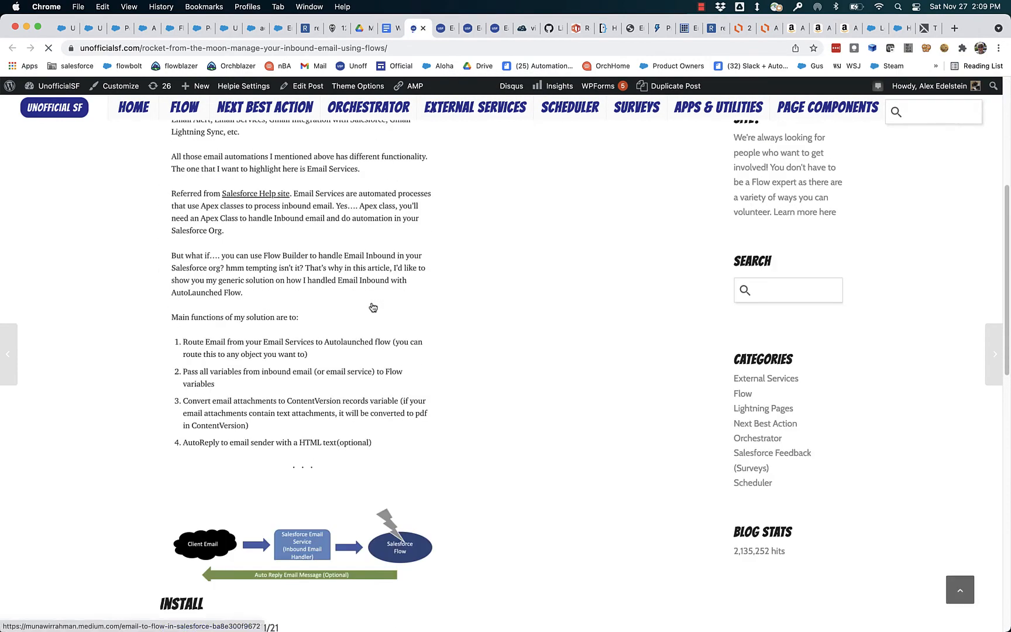
pyautogui.scroll(10, 342, 287)
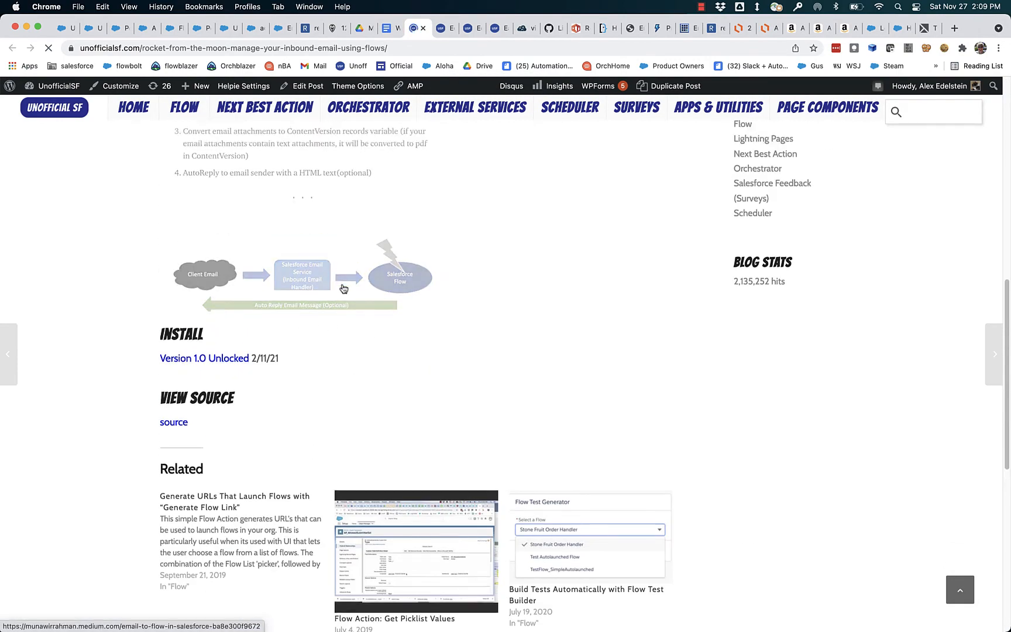
# Open the Find Text Extension page linked in Step 2 of the workaround document and view its introduction
pyautogui.click(386, 28)
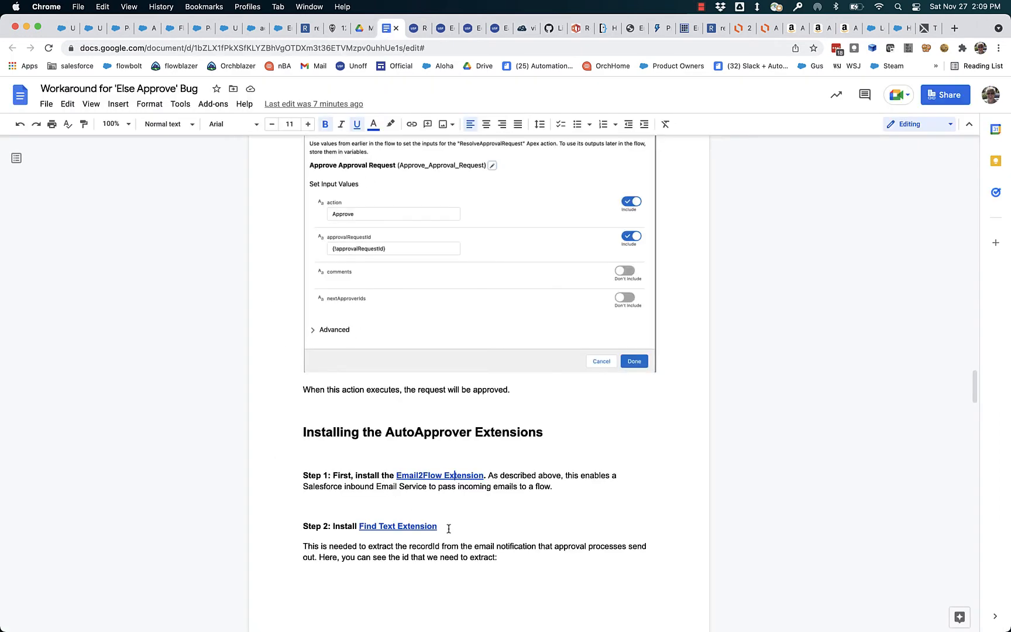
pyautogui.moveTo(450, 526); pyautogui.dragTo(360, 529)
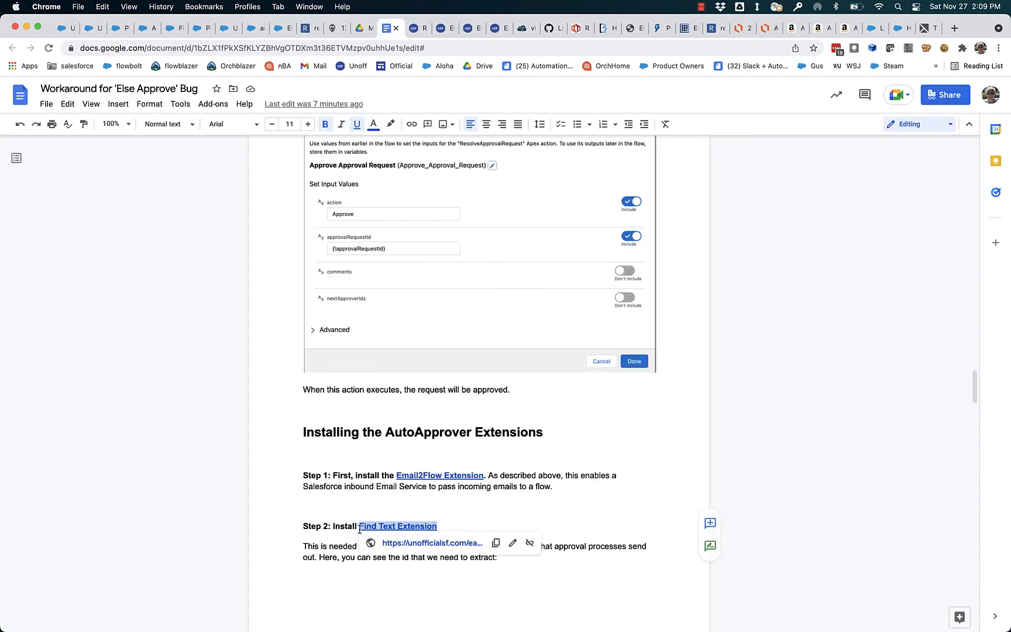
pyautogui.click(442, 543)
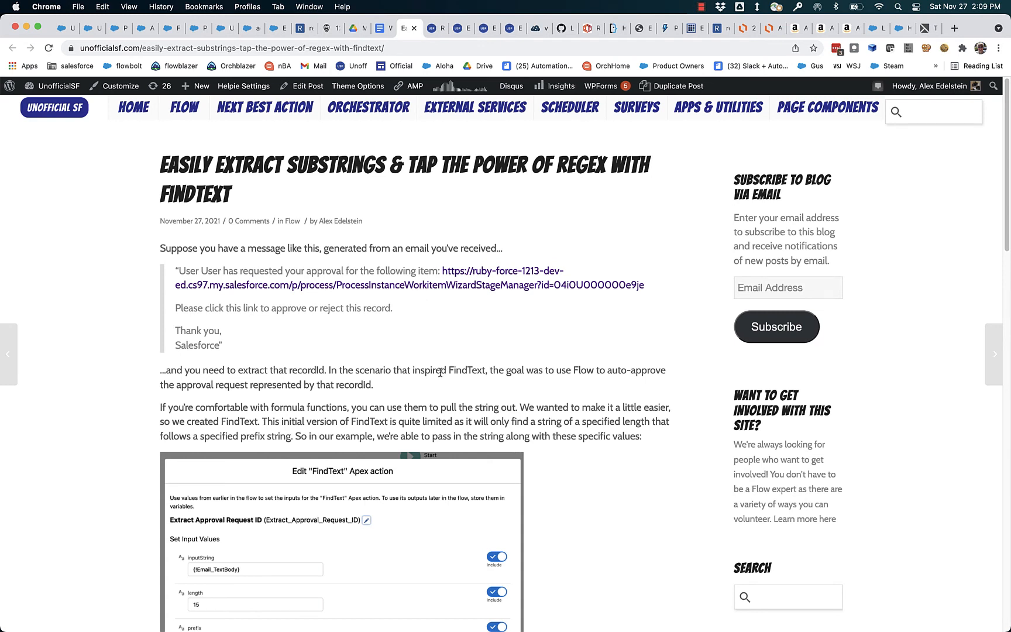
pyautogui.scroll(-1, 440, 373)
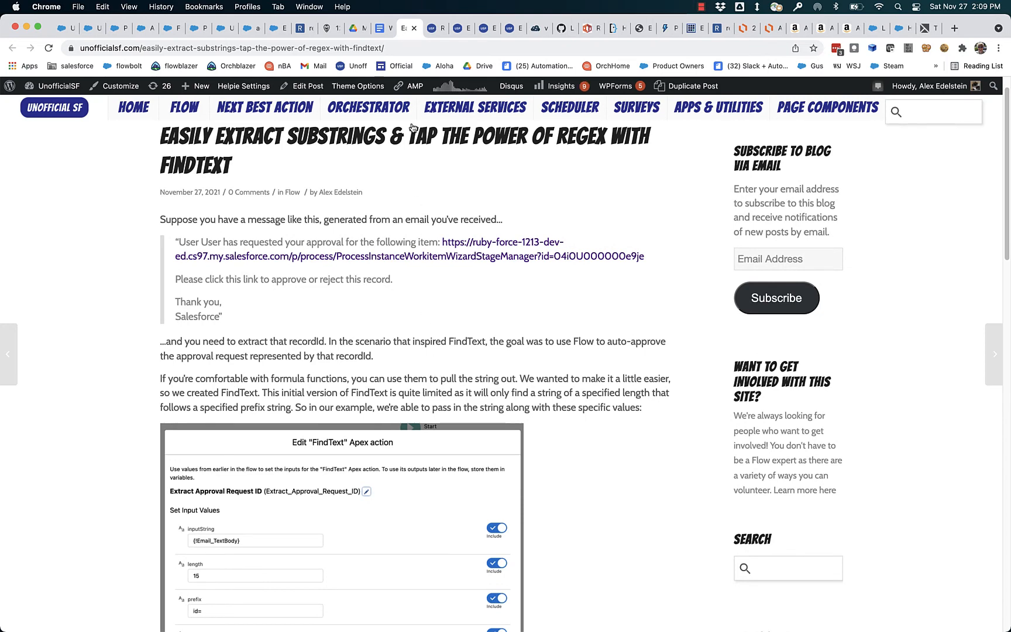
# Return to the workaround document and read on to Step 3 about generating the Resolve Approval Process action
pyautogui.click(384, 28)
pyautogui.scroll(-7, 435, 511)
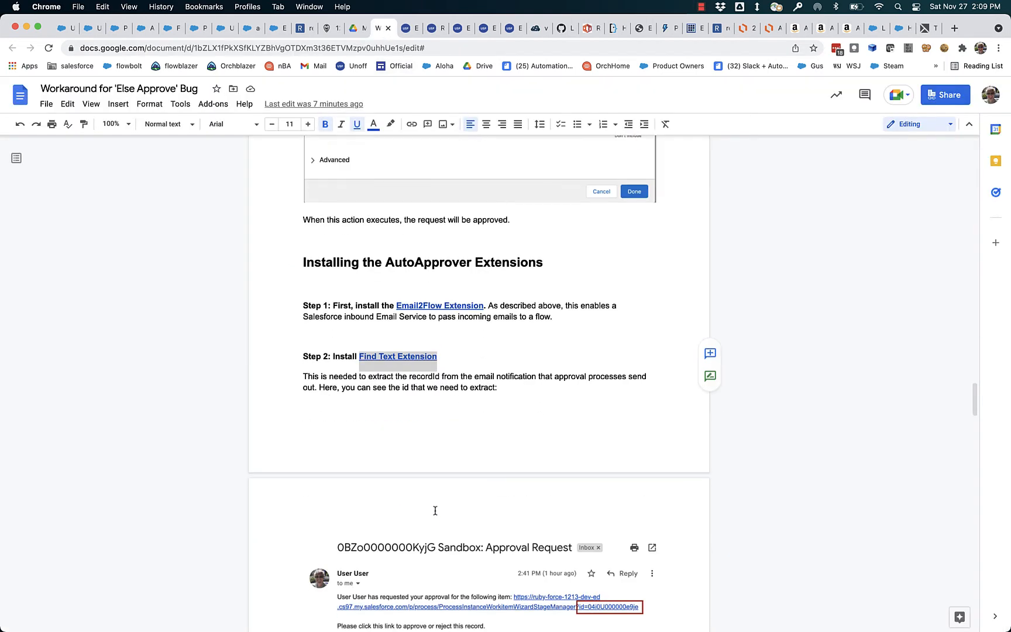
pyautogui.scroll(-1, 435, 511)
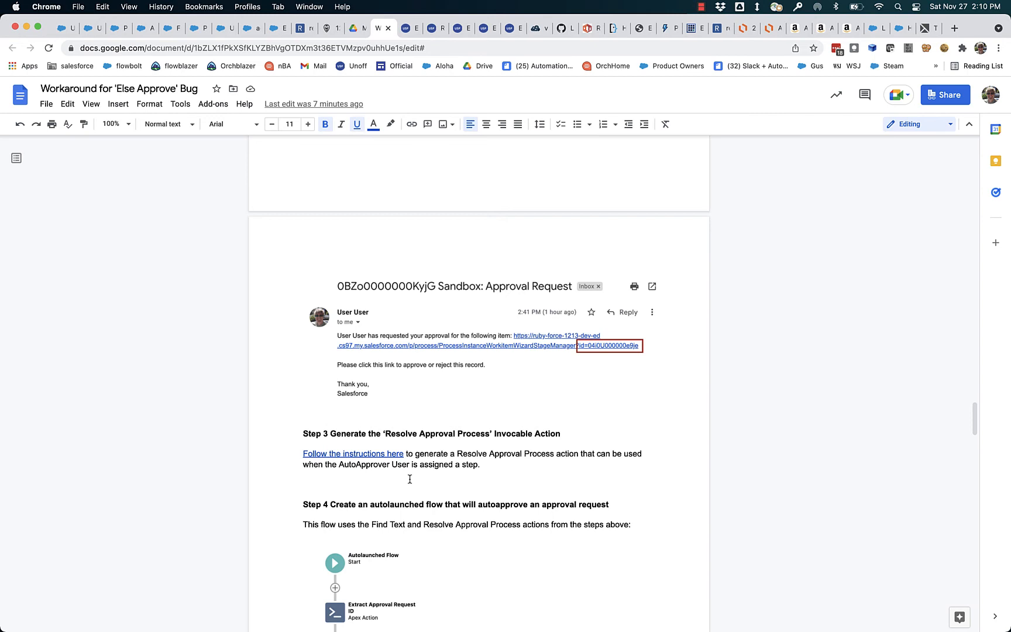
# Reopen the Auto Approve Request action in the flow, highlight its Approve action value, and close it without changes
pyautogui.click(178, 32)
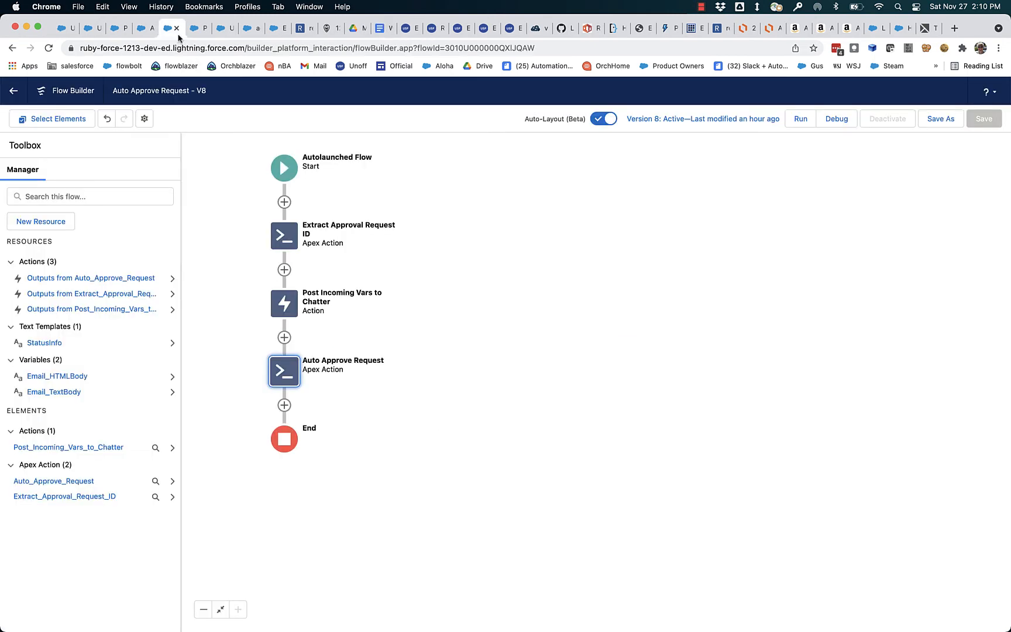
pyautogui.doubleClick(281, 370)
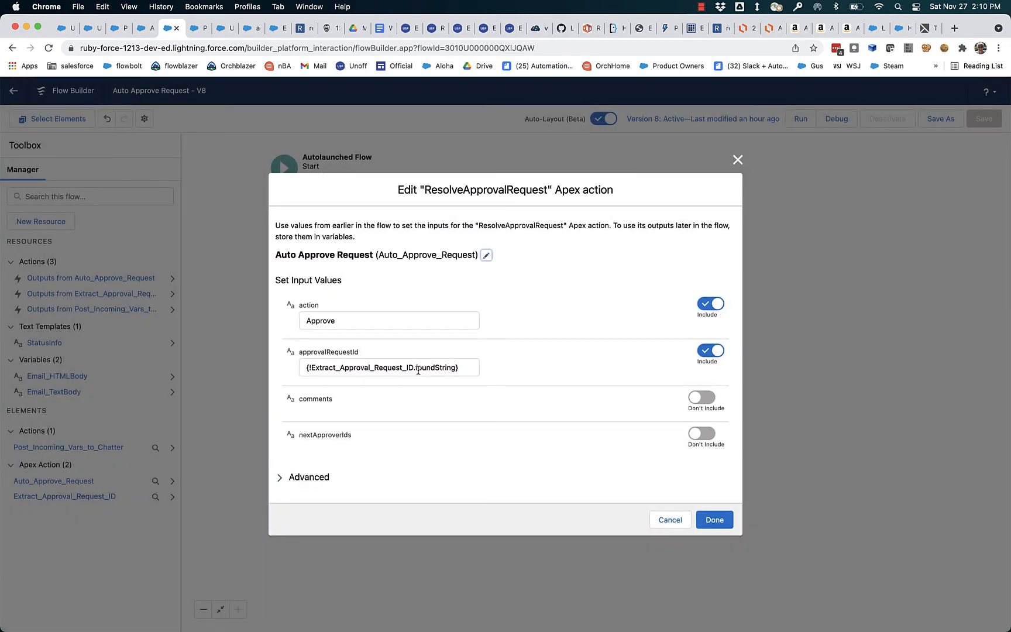
pyautogui.click(336, 321)
pyautogui.moveTo(336, 321); pyautogui.dragTo(303, 321)
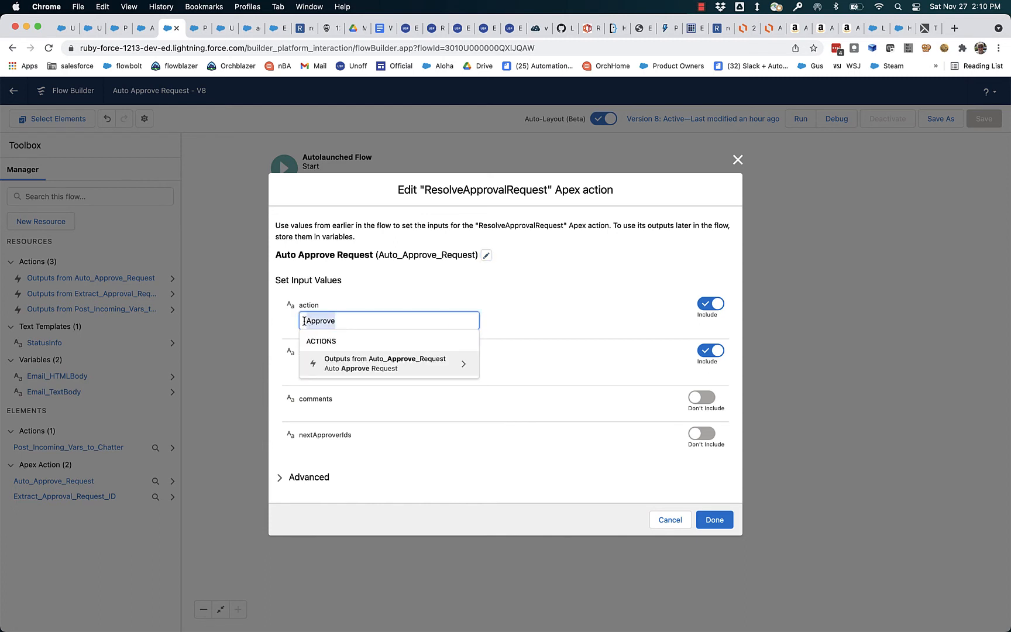
pyautogui.click(737, 164)
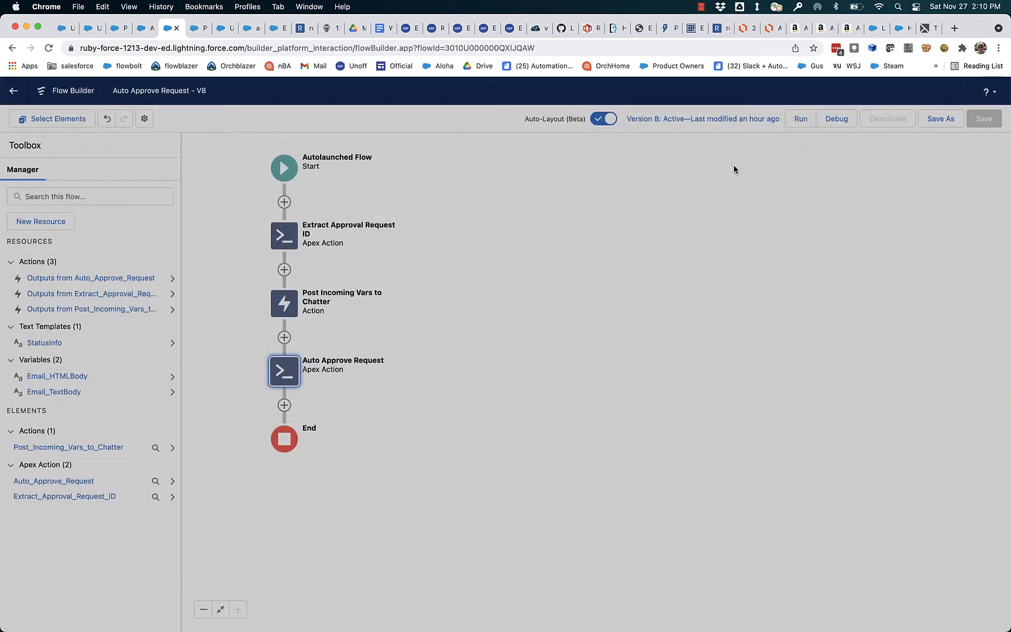
# Open the instructions page linked in Step 3 of the workaround document and review its input attributes and installation section
pyautogui.click(377, 36)
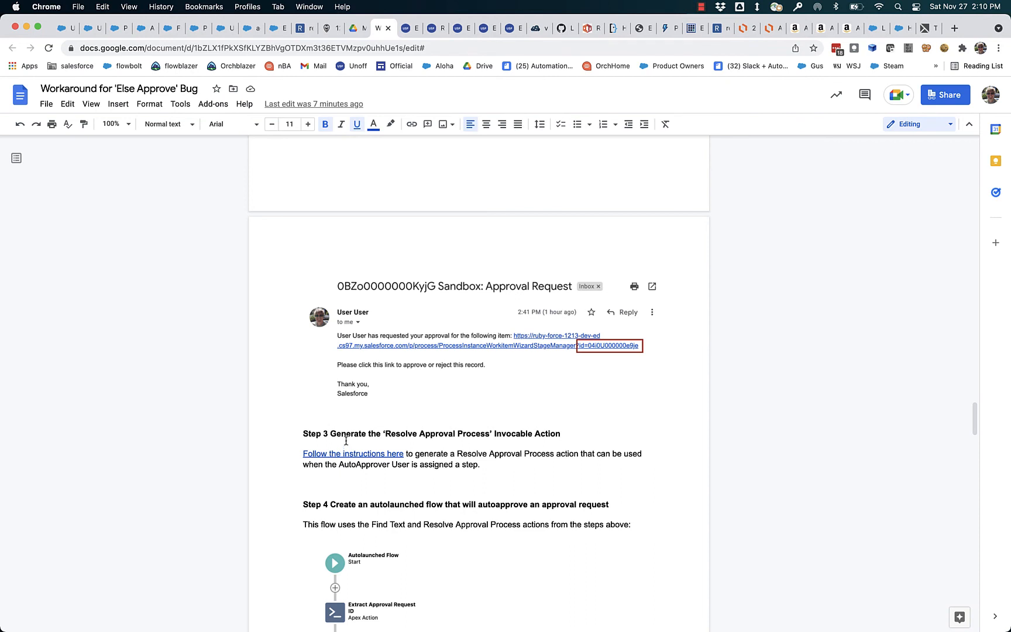
pyautogui.click(416, 454)
pyautogui.click(392, 454)
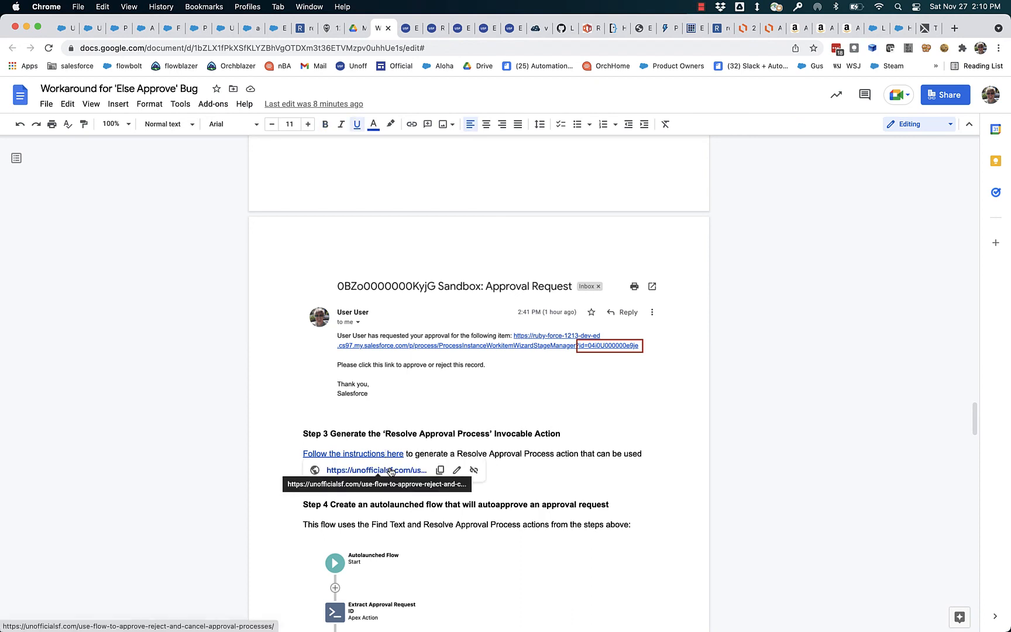
pyautogui.click(391, 471)
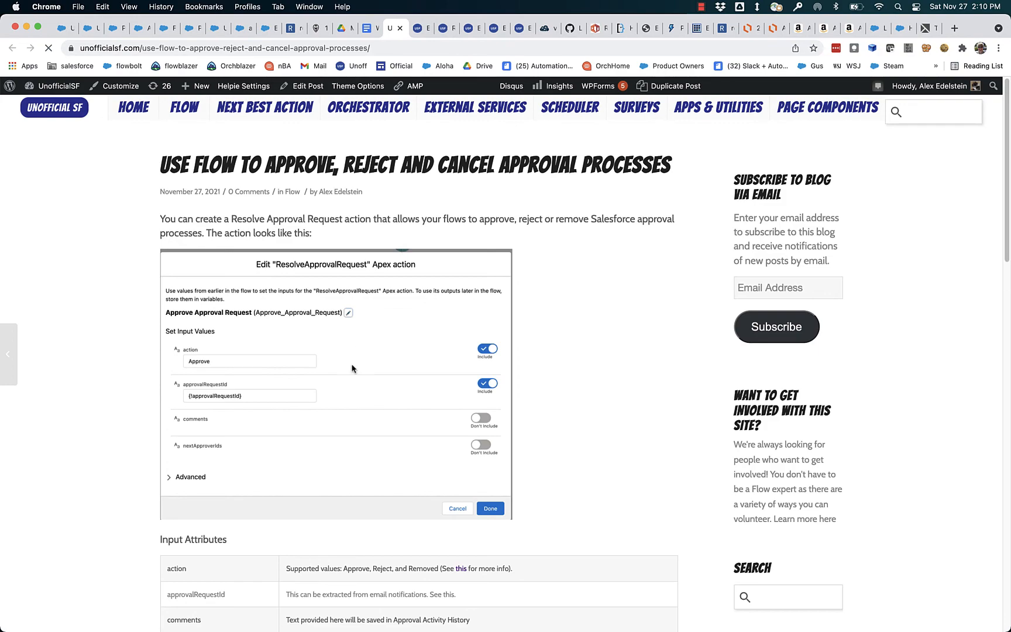
pyautogui.scroll(-5, 358, 390)
pyautogui.scroll(-6, 358, 391)
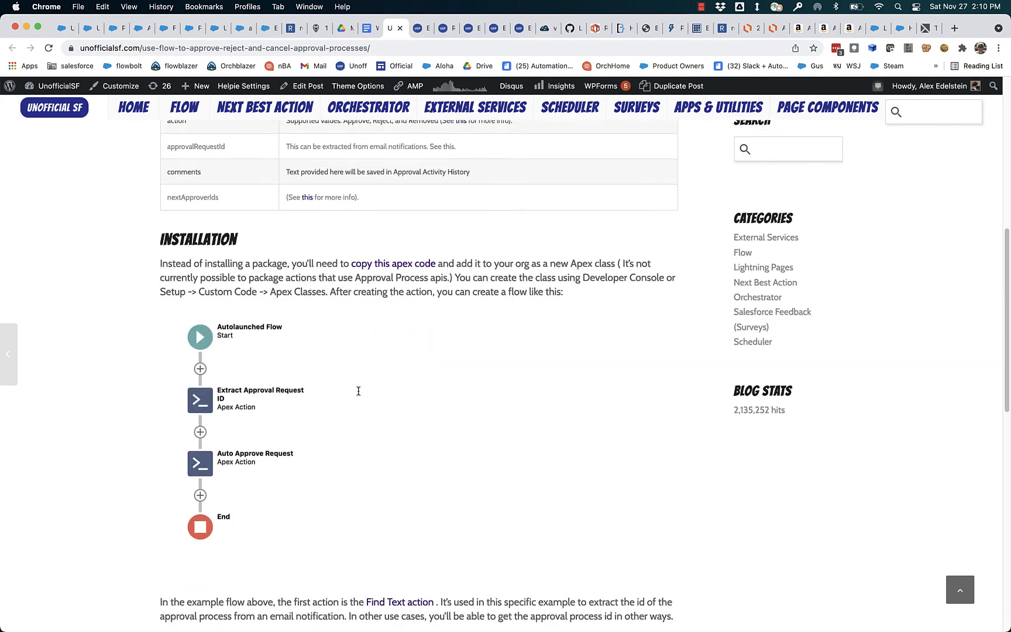
pyautogui.scroll(-3, 358, 389)
pyautogui.scroll(7, 358, 393)
# Open the linked Apex code on GitHub and highlight the ResolveApprovalRequest class name and code
pyautogui.click(393, 227)
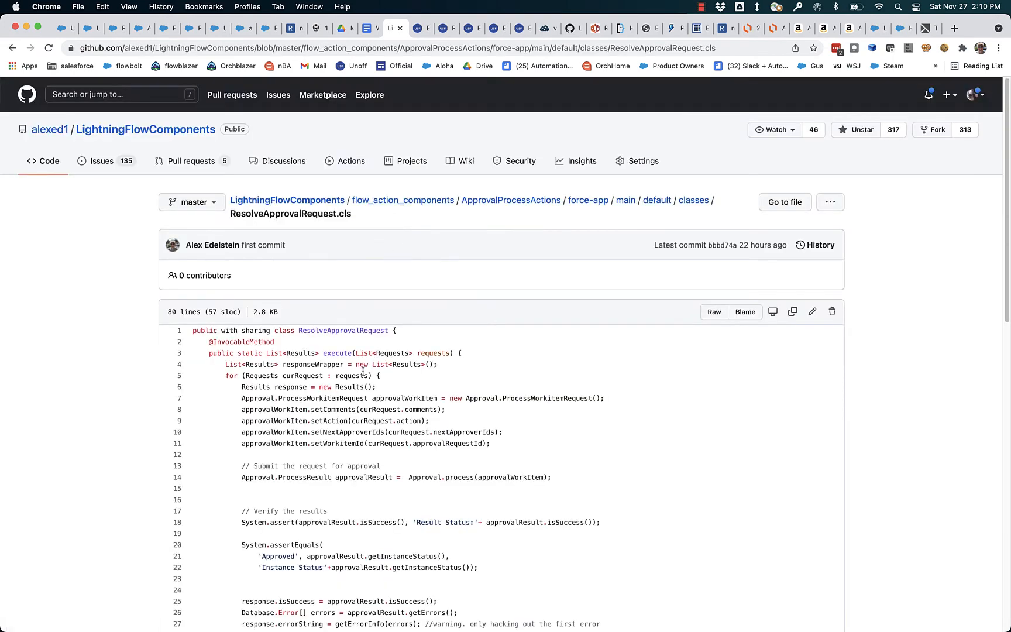
pyautogui.scroll(-2, 351, 385)
pyautogui.scroll(-3, 351, 385)
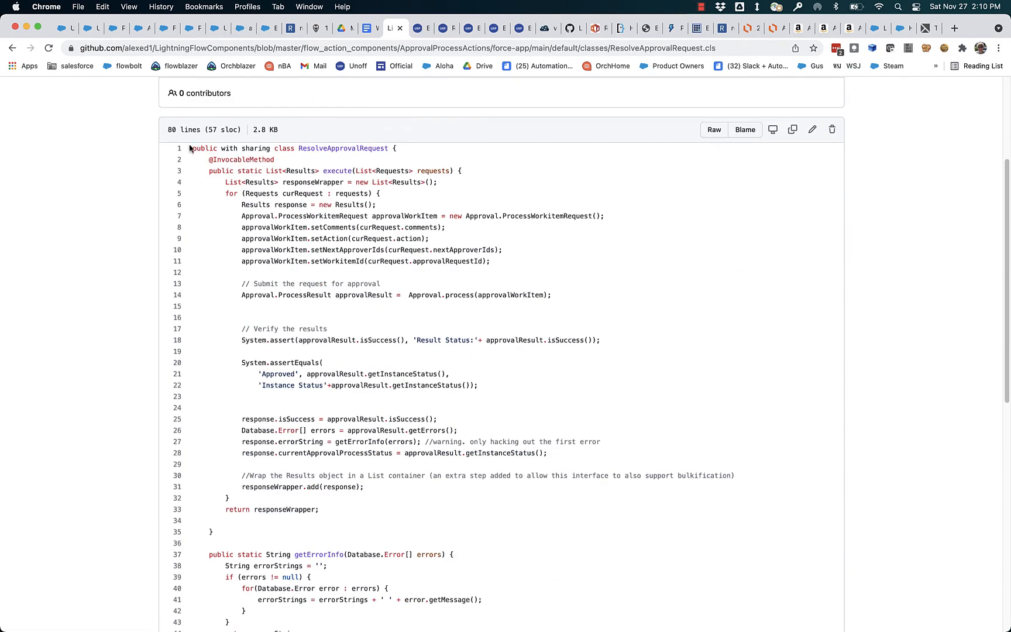
pyautogui.doubleClick(313, 149)
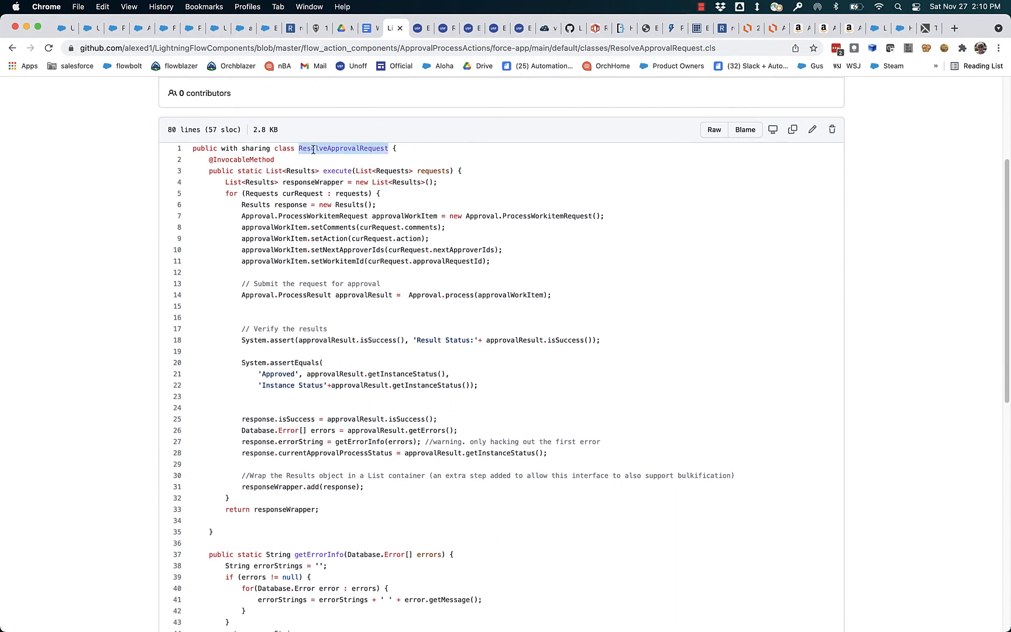
pyautogui.click(285, 157)
pyautogui.moveTo(193, 150); pyautogui.dragTo(391, 628)
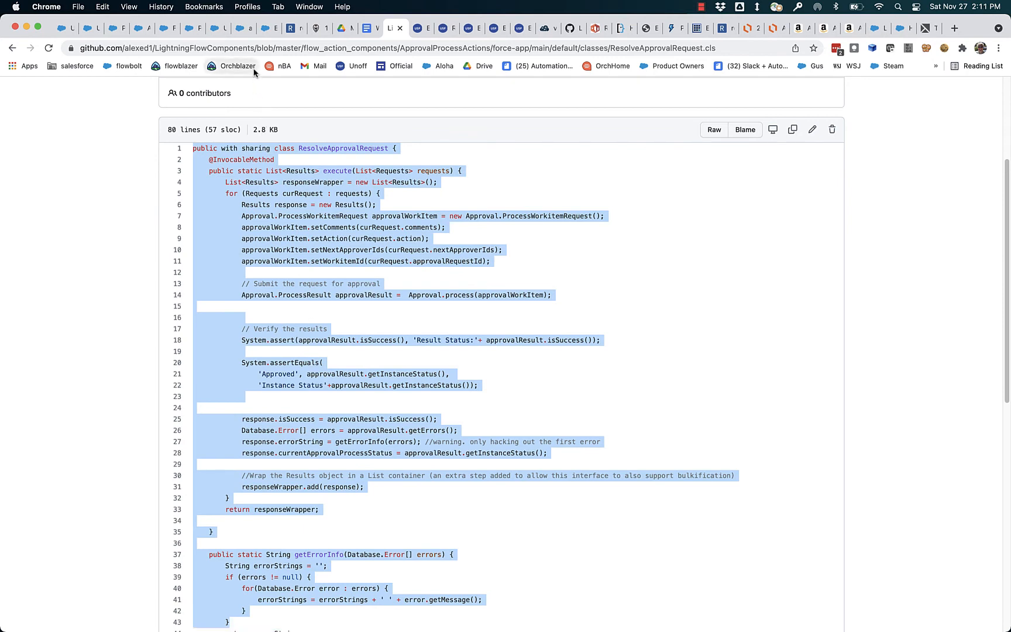
# Open the Developer Console from the account23 page, look through its File and Debug commands, and close the console
pyautogui.click(240, 28)
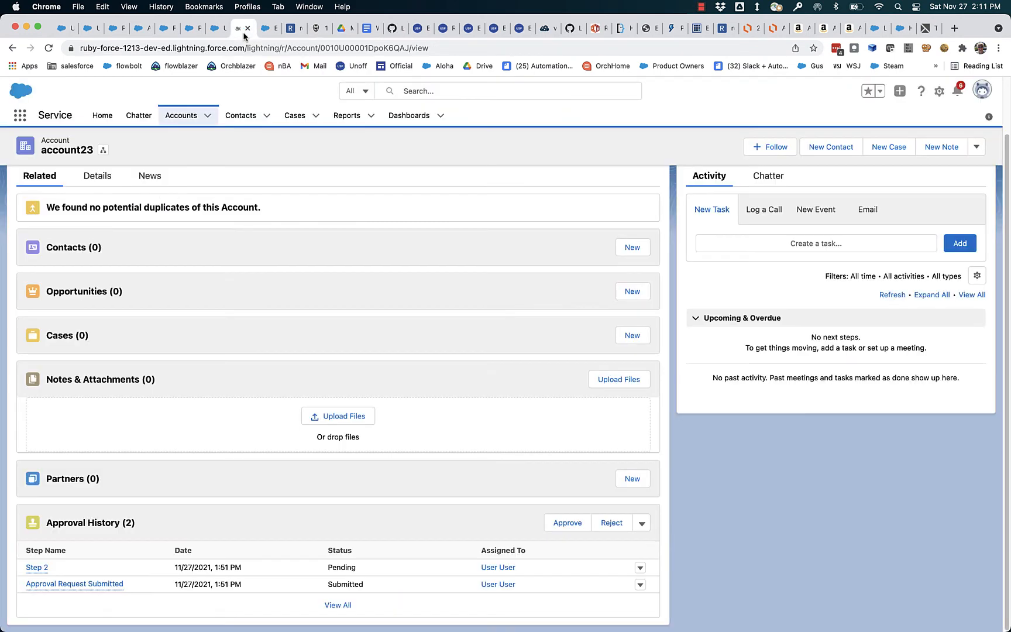
pyautogui.click(939, 92)
pyautogui.click(903, 148)
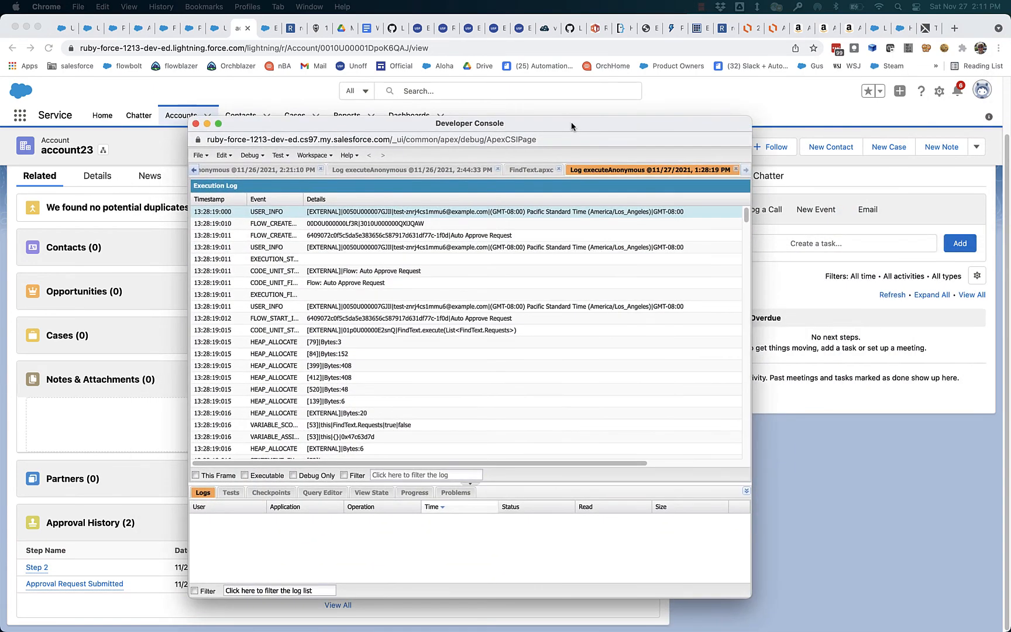
pyautogui.click(205, 158)
pyautogui.moveTo(206, 171)
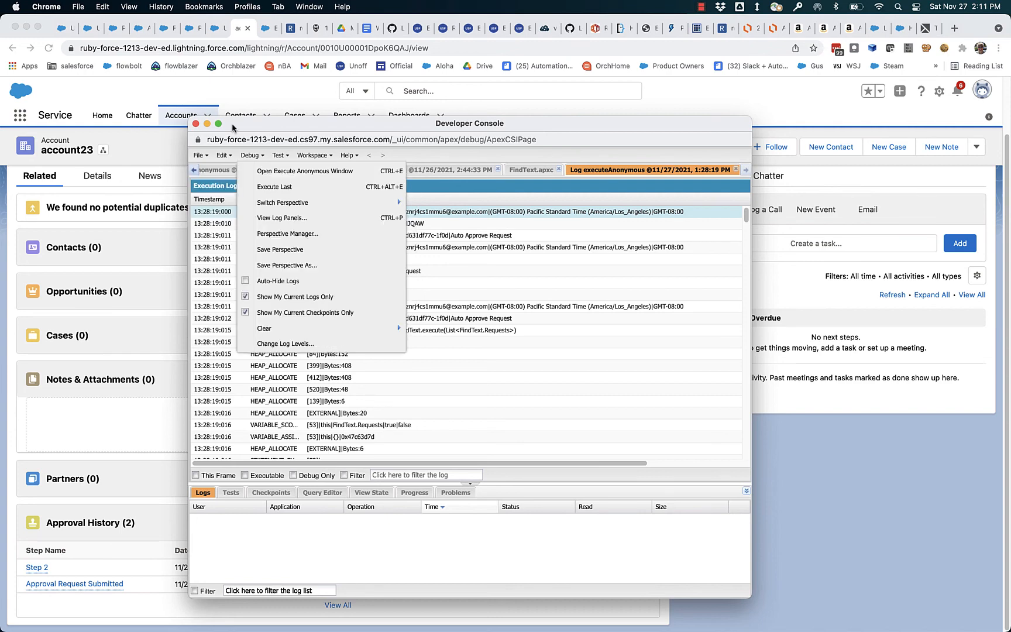
pyautogui.click(196, 124)
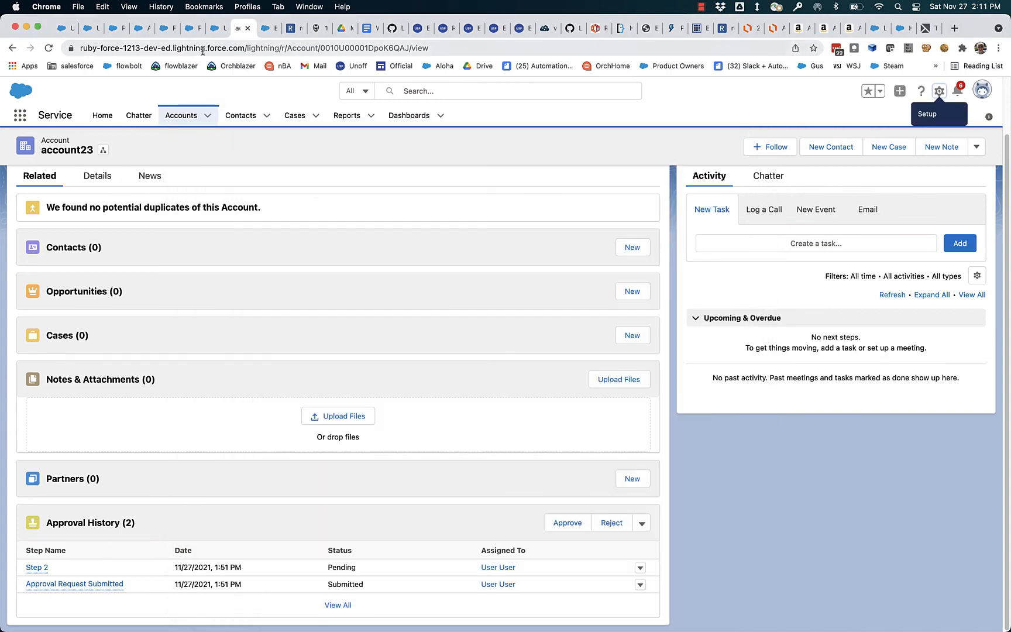
# View the Apex Classes page in Setup, and return to the workaround document to examine the Step 4 autolaunched flow
pyautogui.click(140, 28)
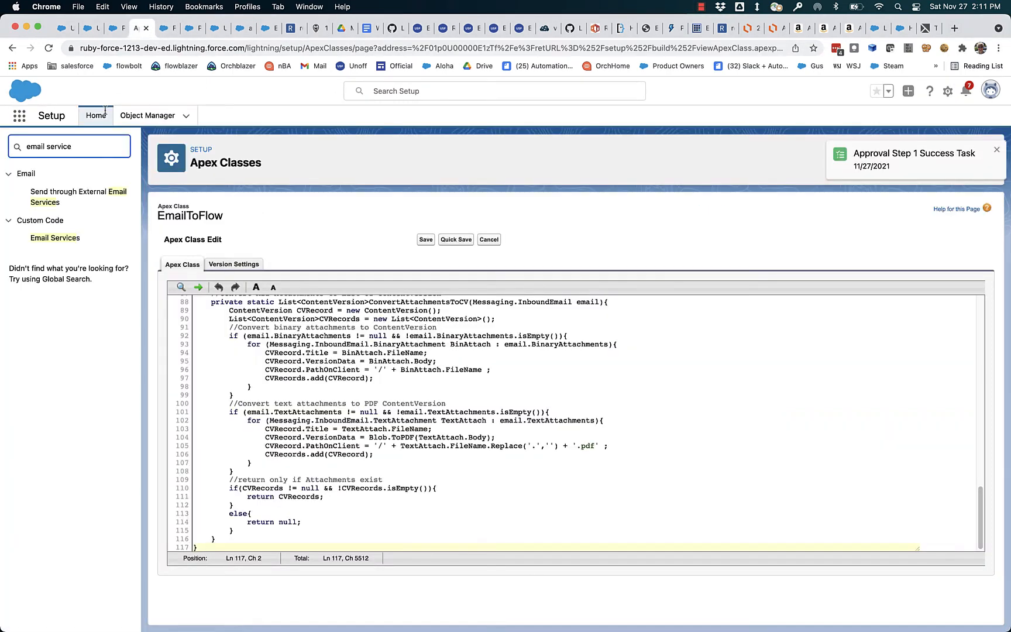
pyautogui.click(200, 153)
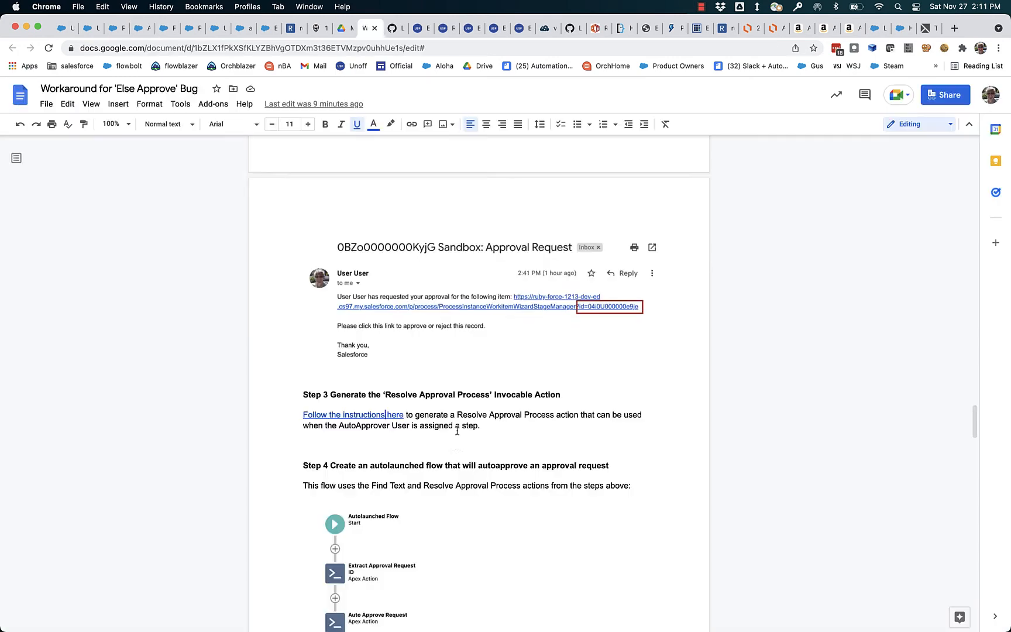
pyautogui.scroll(-3, 457, 431)
pyautogui.scroll(-1, 457, 431)
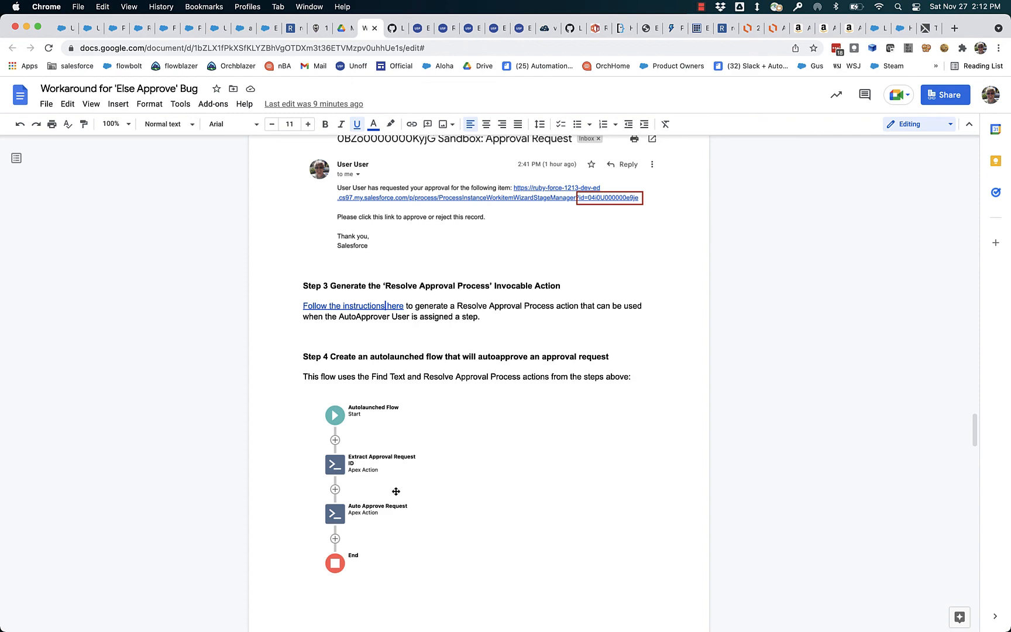
# Read Steps 4.1 to 4.4 and the start of Step 5 in the workaround document, covering the flow variable, both Apex actions and activation
pyautogui.scroll(-4, 397, 491)
pyautogui.scroll(-9, 395, 491)
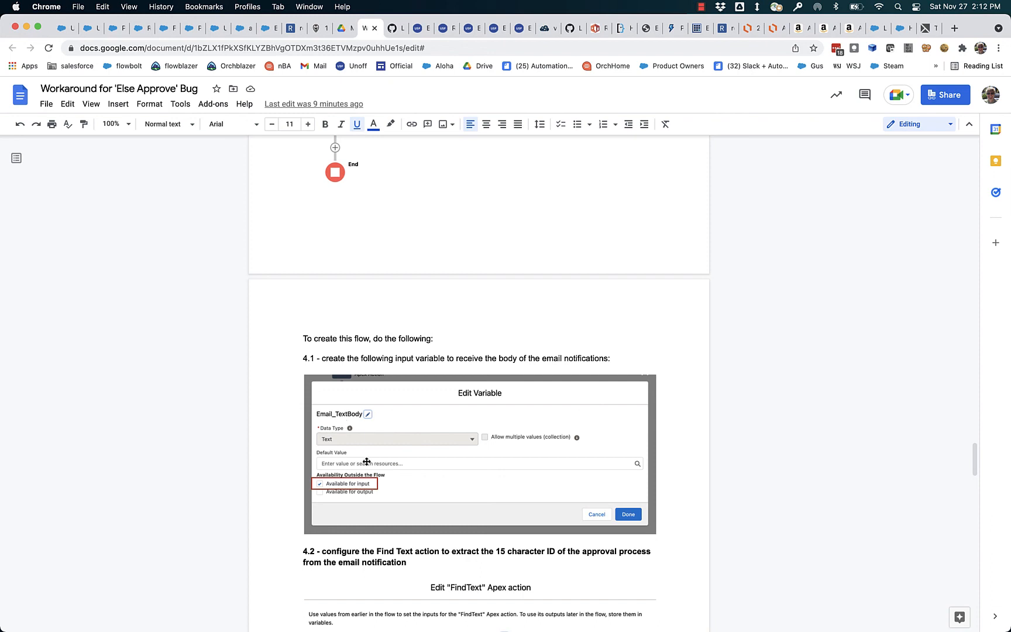
pyautogui.scroll(-3, 366, 460)
pyautogui.scroll(-8, 366, 461)
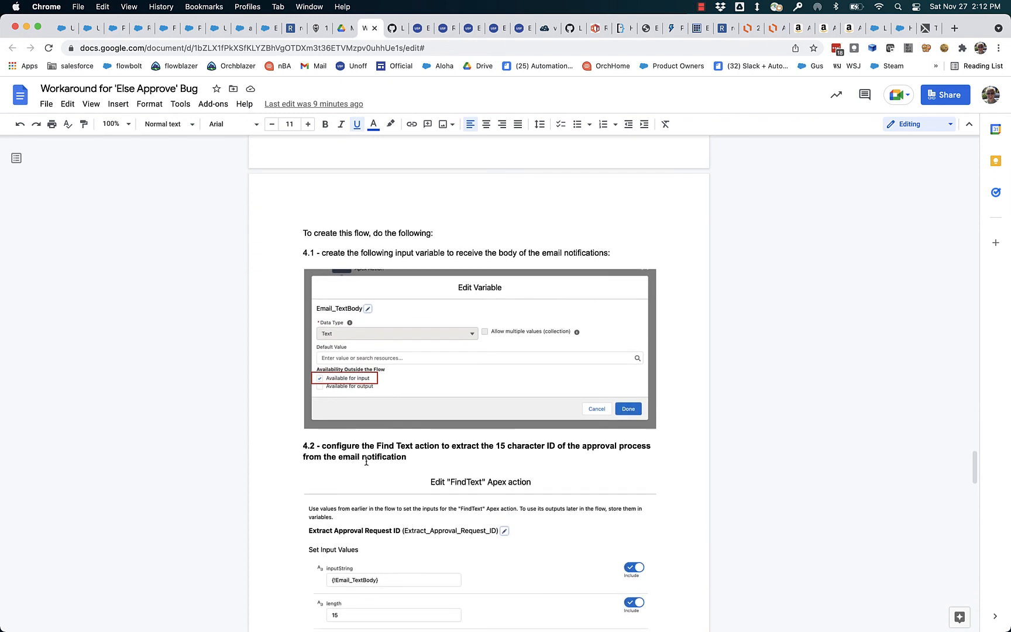
pyautogui.scroll(-15, 367, 461)
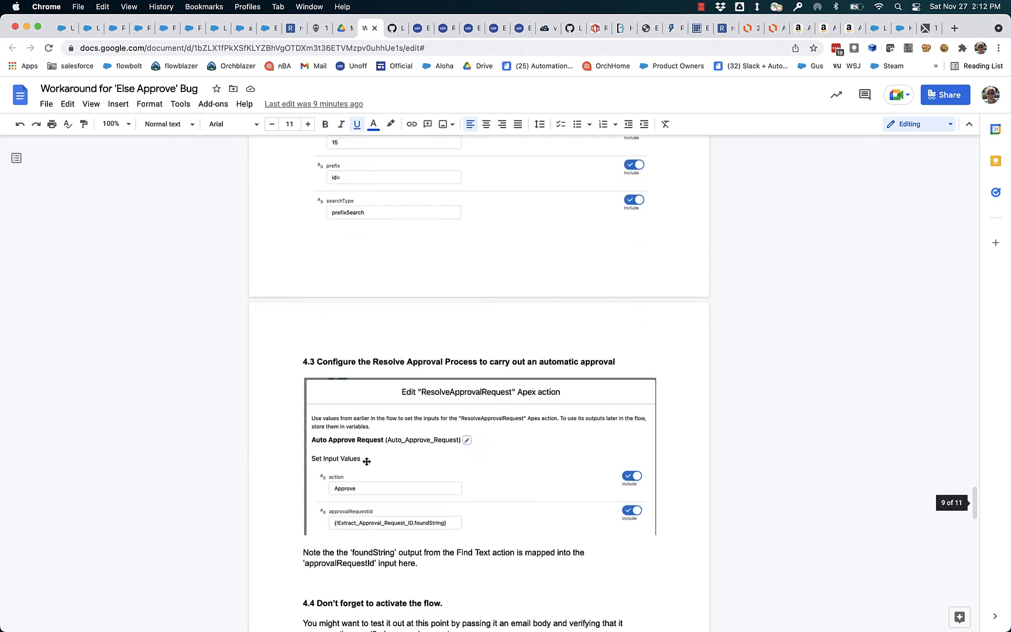
pyautogui.scroll(-1, 366, 462)
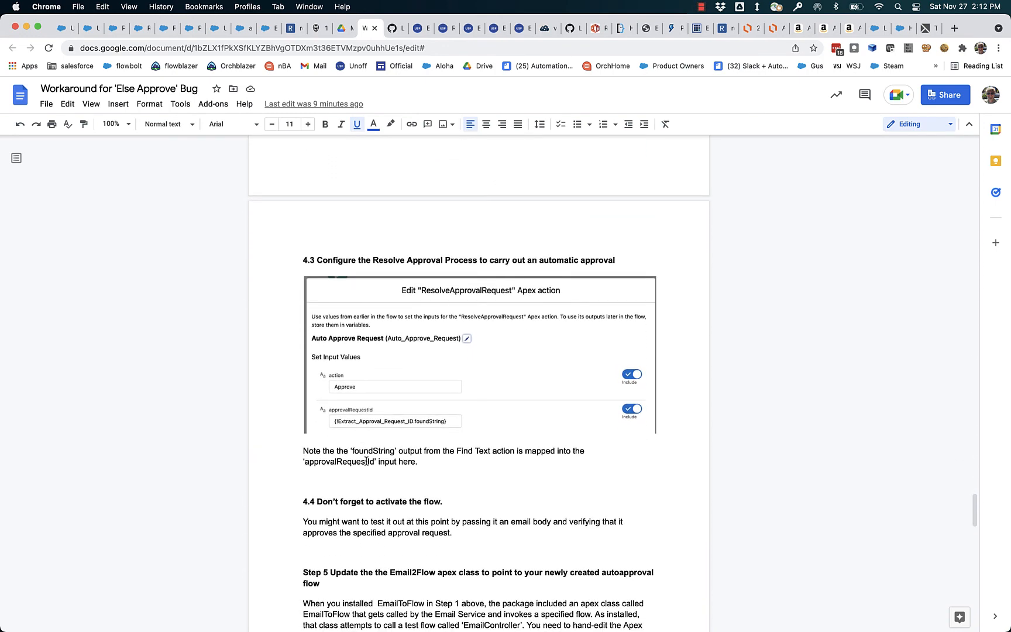
pyautogui.scroll(-5, 366, 462)
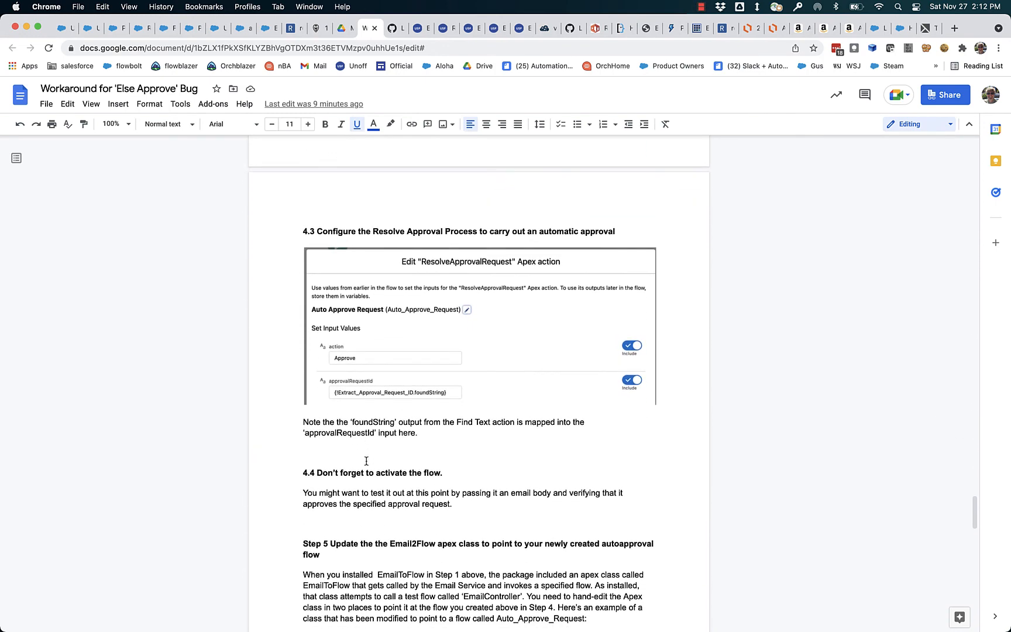
pyautogui.scroll(-2, 366, 461)
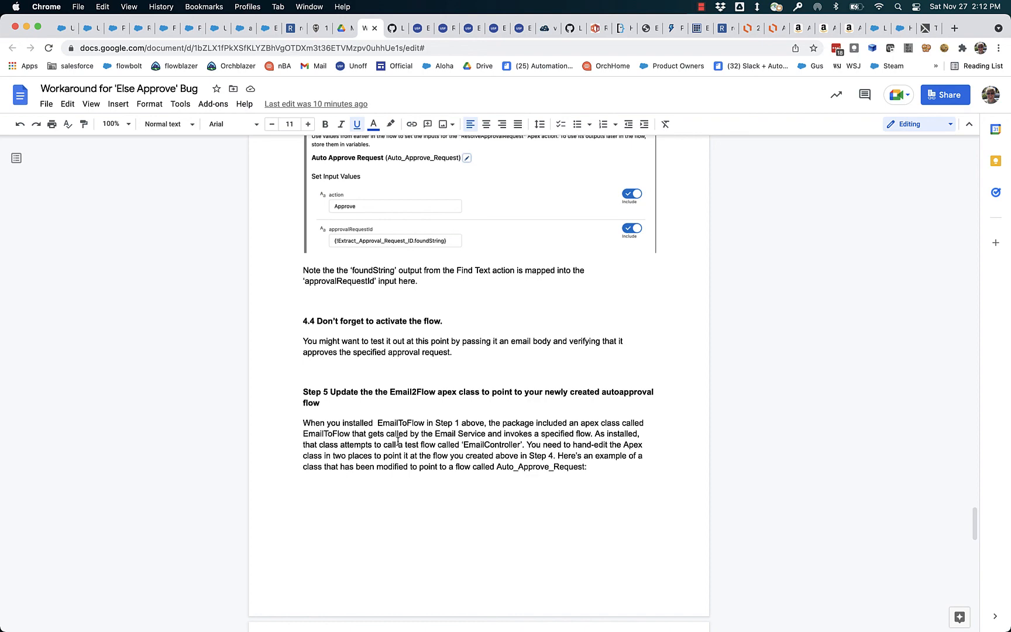
pyautogui.scroll(4, 386, 325)
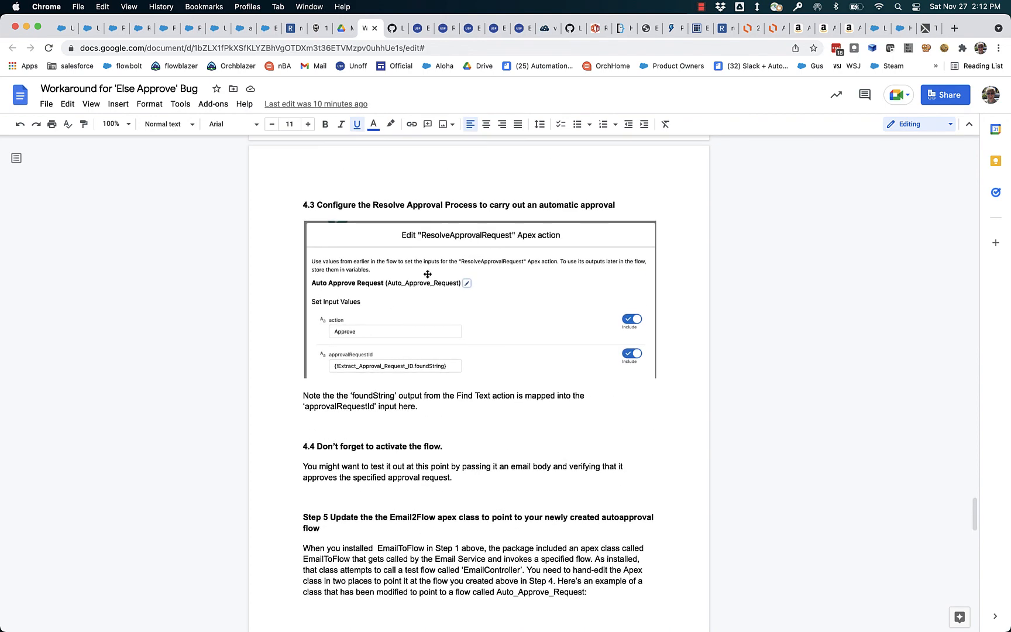
pyautogui.scroll(10, 377, 286)
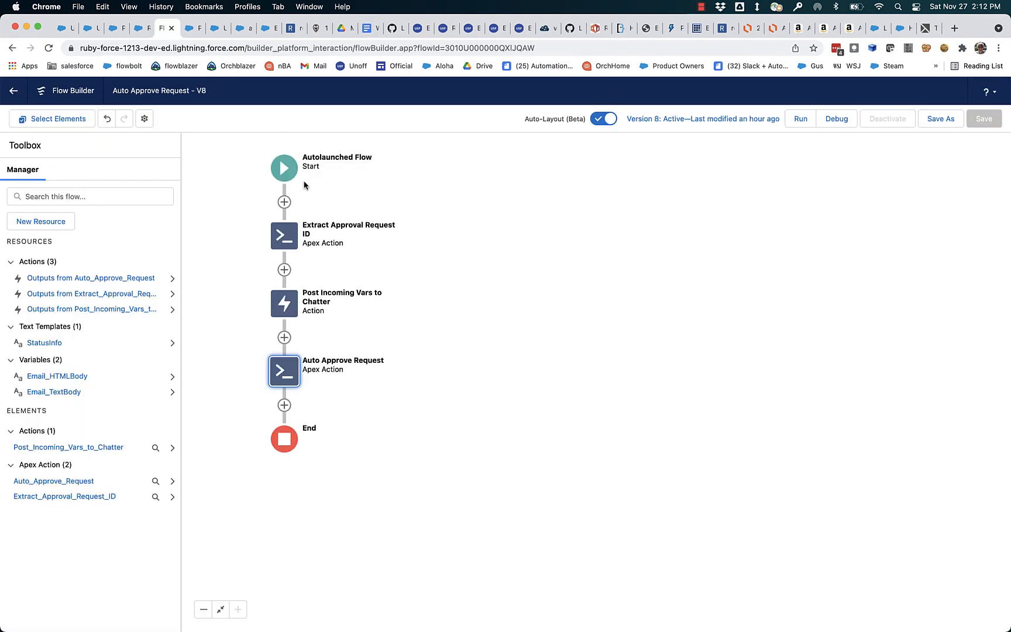
# Highlight the Auto Approve Request flow's API name in its version properties, cancel without changes, and return to the workaround document
pyautogui.moveTo(114, 91); pyautogui.dragTo(156, 92)
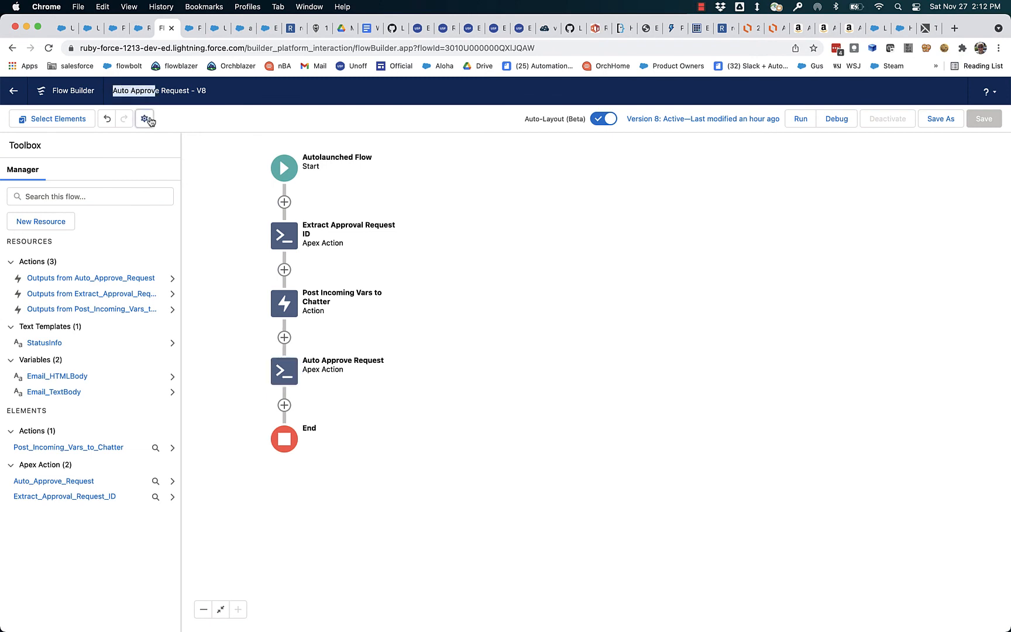
pyautogui.click(144, 118)
pyautogui.moveTo(617, 323); pyautogui.dragTo(492, 319)
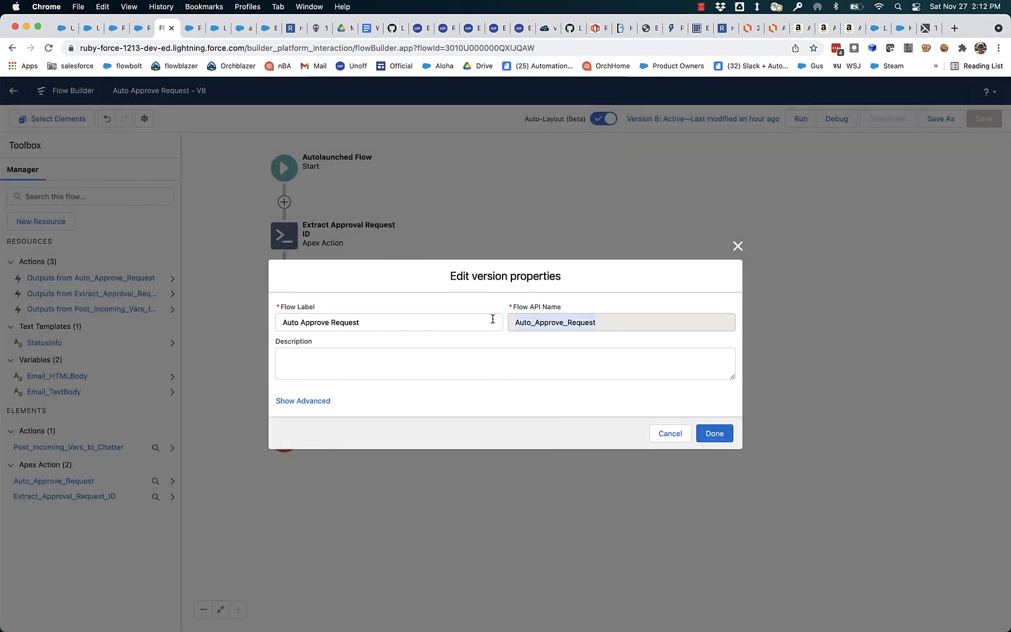
pyautogui.click(670, 434)
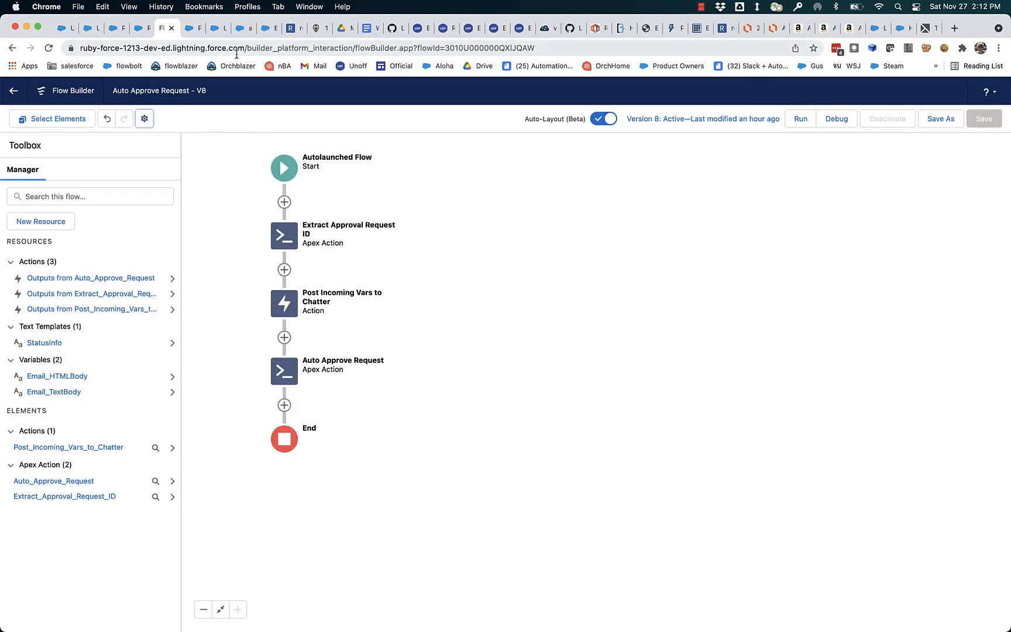
pyautogui.click(361, 30)
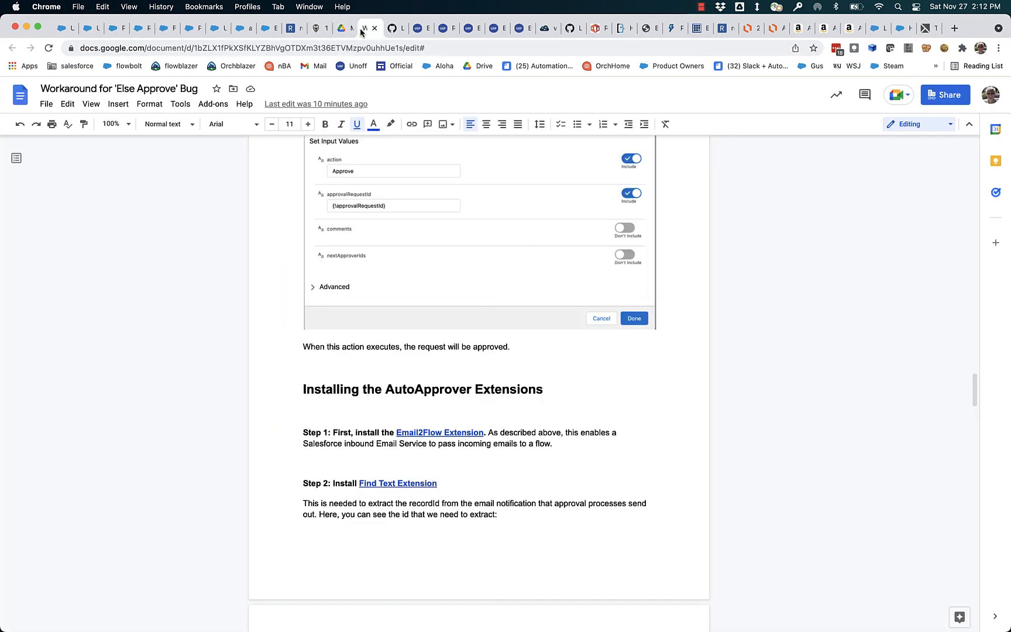
pyautogui.scroll(-10, 402, 449)
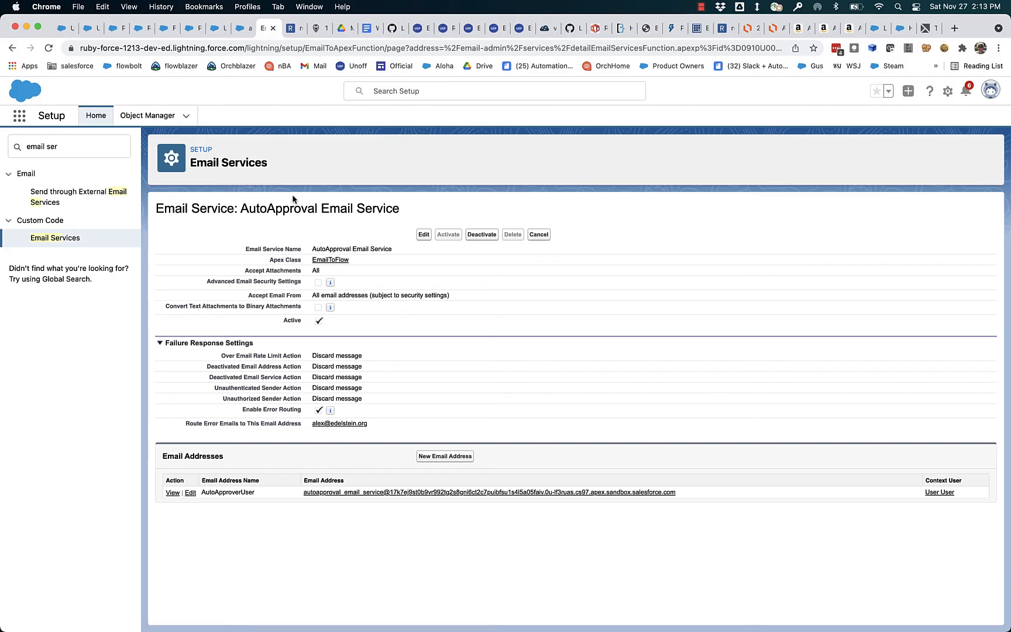
# Open the EmailToFlow Apex class from the AutoApproval Email Service for editing, and highlight Auto_Approve_Request in the Flow.Interview line
pyautogui.click(332, 260)
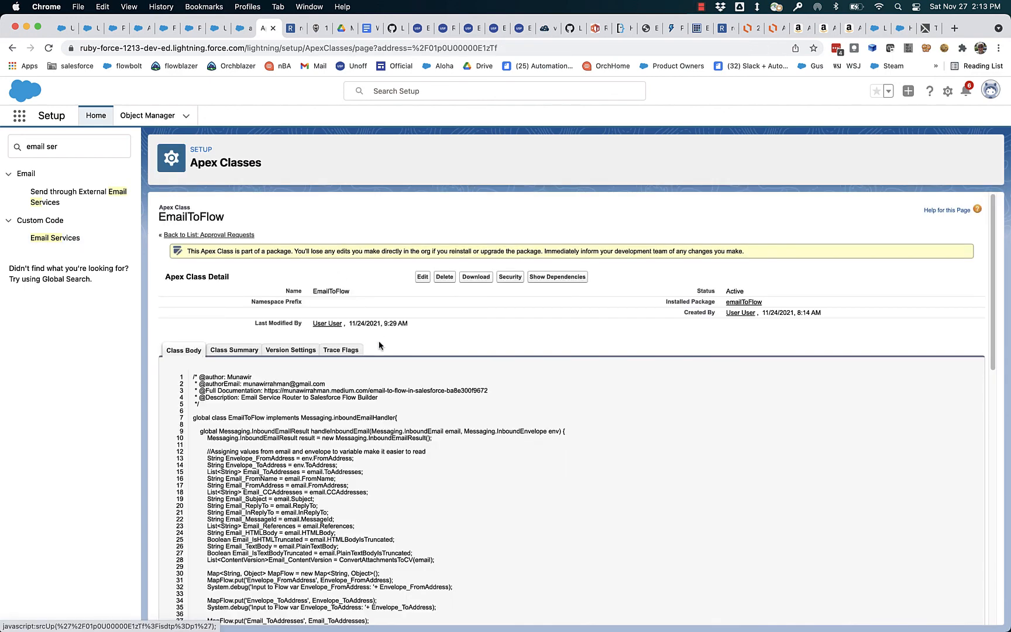
pyautogui.click(422, 277)
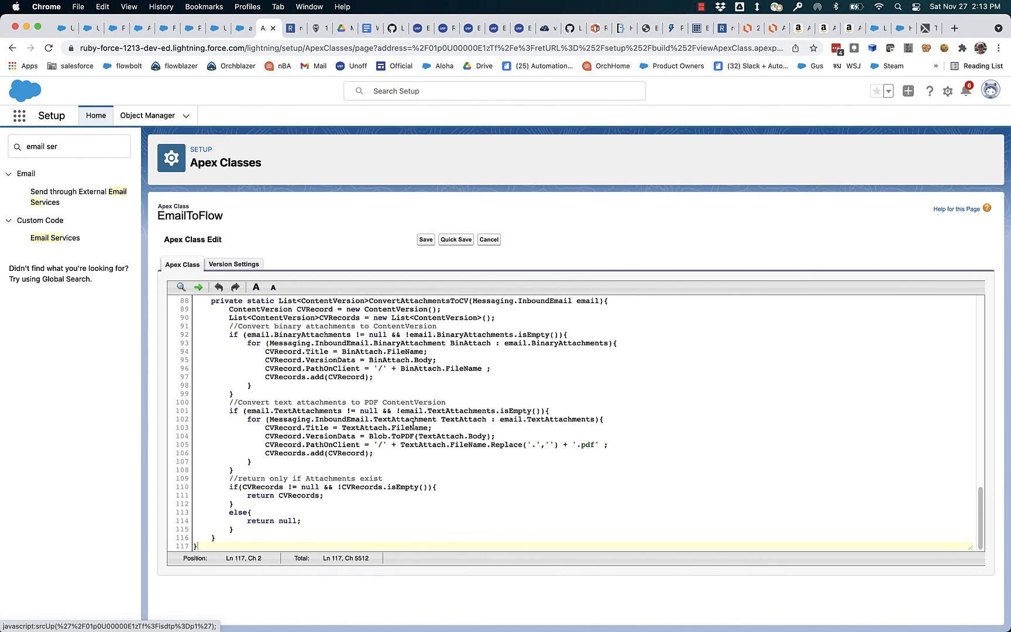
pyautogui.scroll(8, 413, 426)
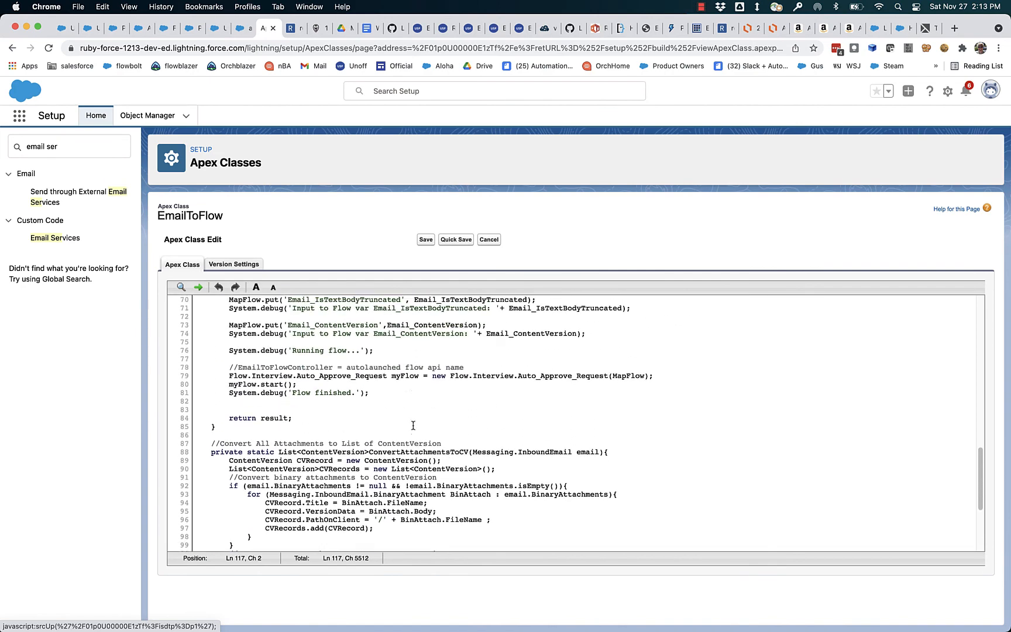
pyautogui.click(298, 414)
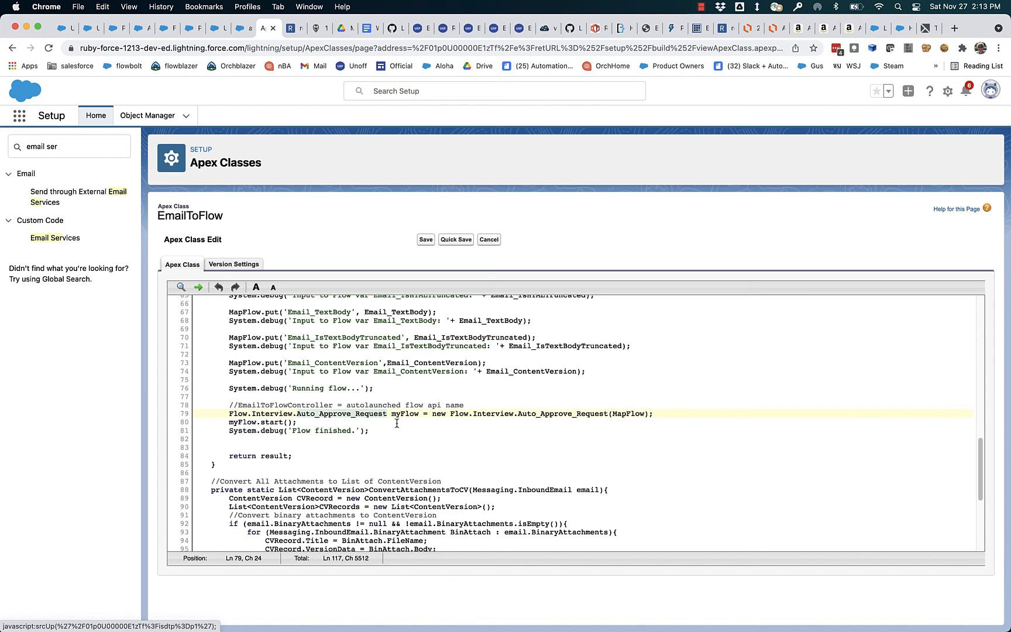
# View the FindText and inbound email articles, and go back to the EmailToFlow class editor to find its Flow.Interview line
pyautogui.click(419, 28)
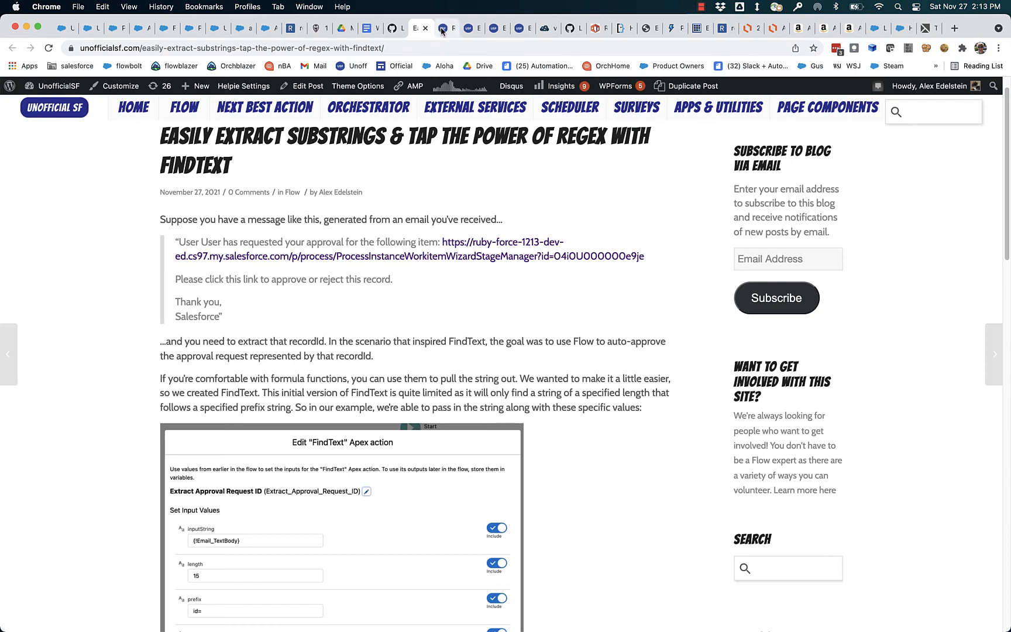
pyautogui.click(444, 29)
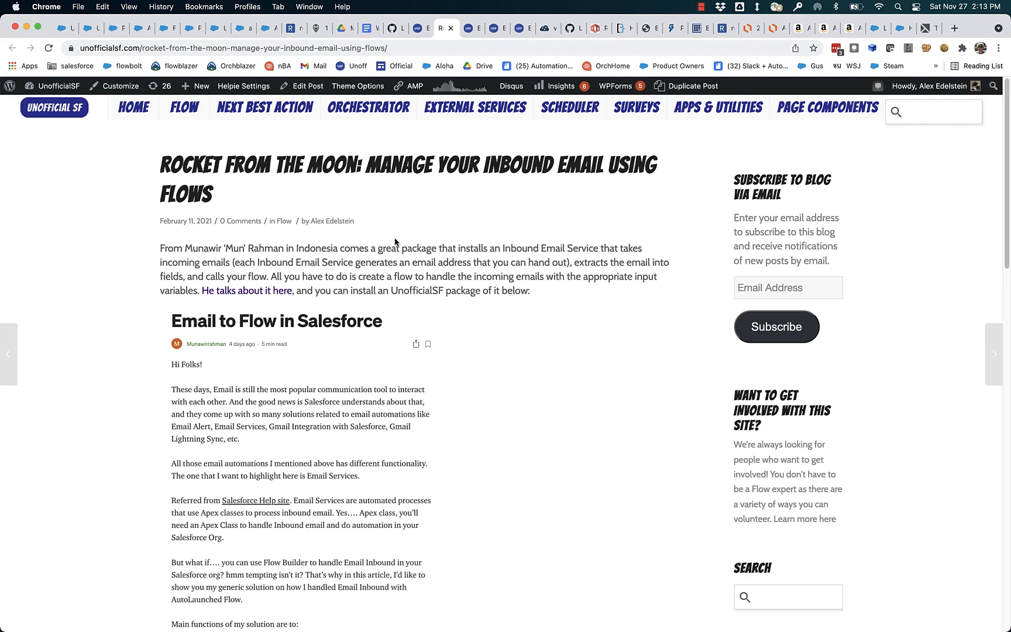
pyautogui.click(139, 29)
pyautogui.scroll(5, 445, 439)
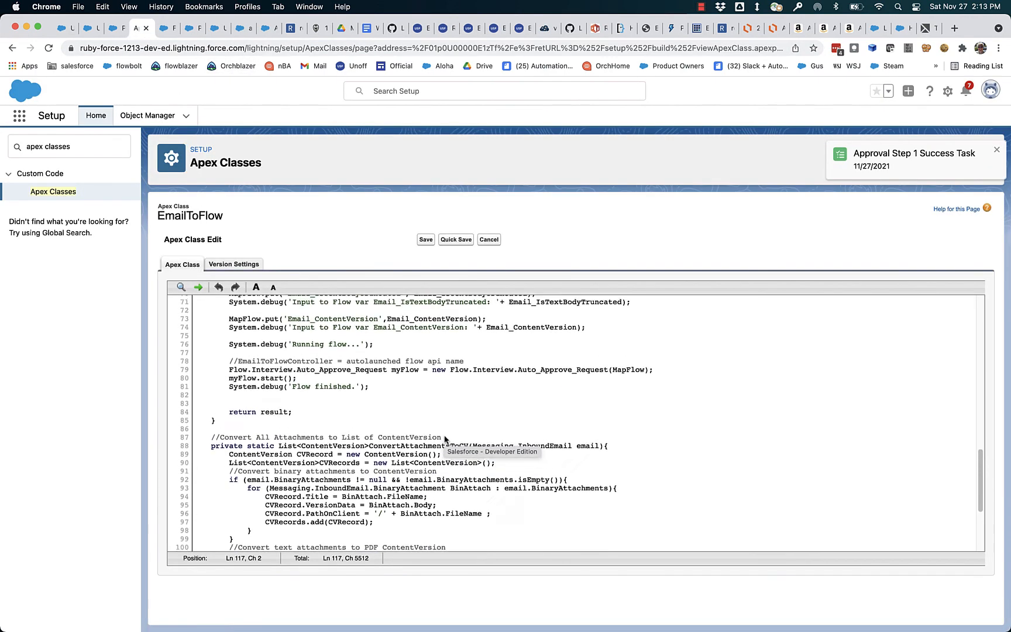
pyautogui.scroll(2, 445, 439)
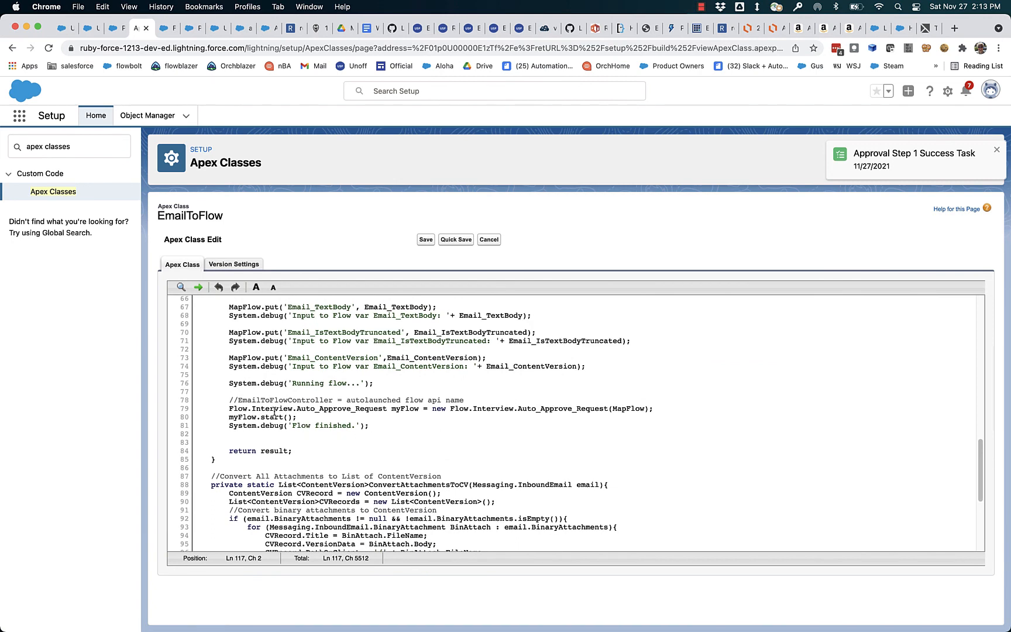
# Highlight the whole Flow.Interview line in the EmailToFlow class, and each of its two Auto_Approve_Request references
pyautogui.click(221, 409)
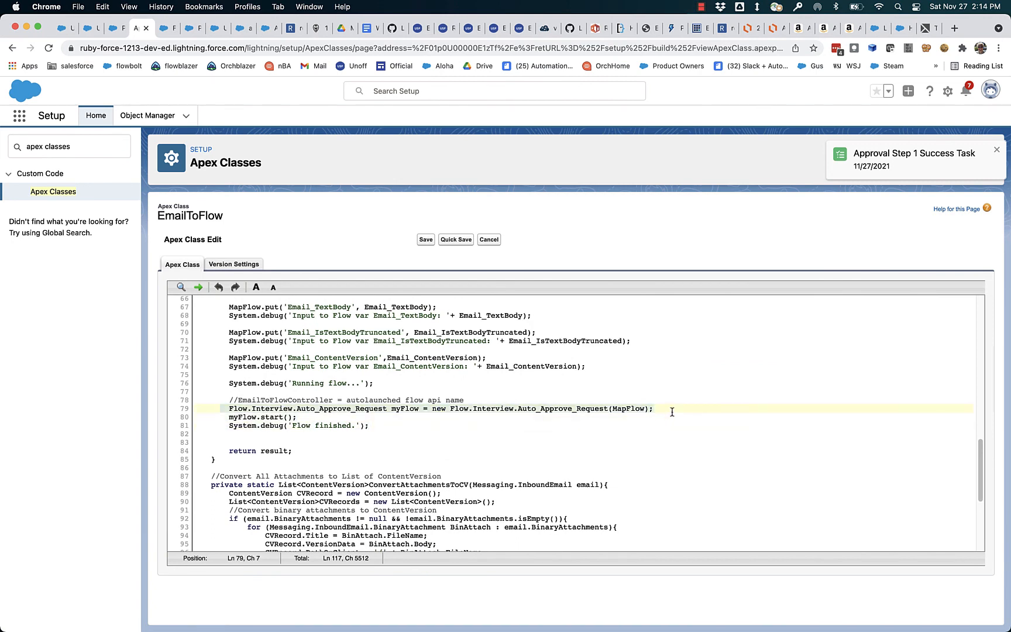
pyautogui.click(305, 416)
pyautogui.moveTo(298, 410); pyautogui.dragTo(386, 408)
pyautogui.moveTo(518, 409); pyautogui.dragTo(609, 406)
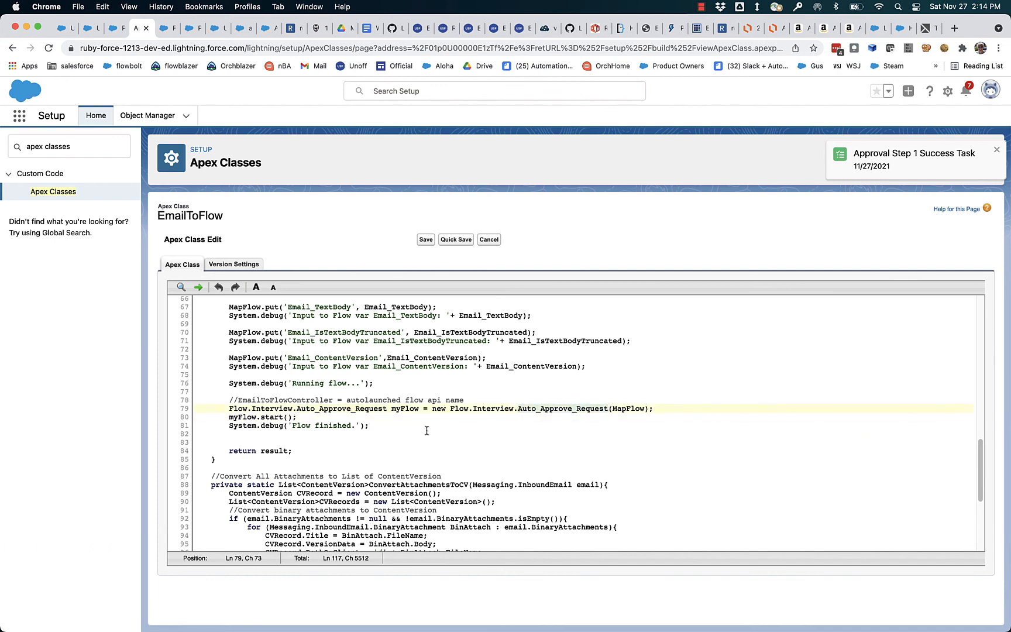